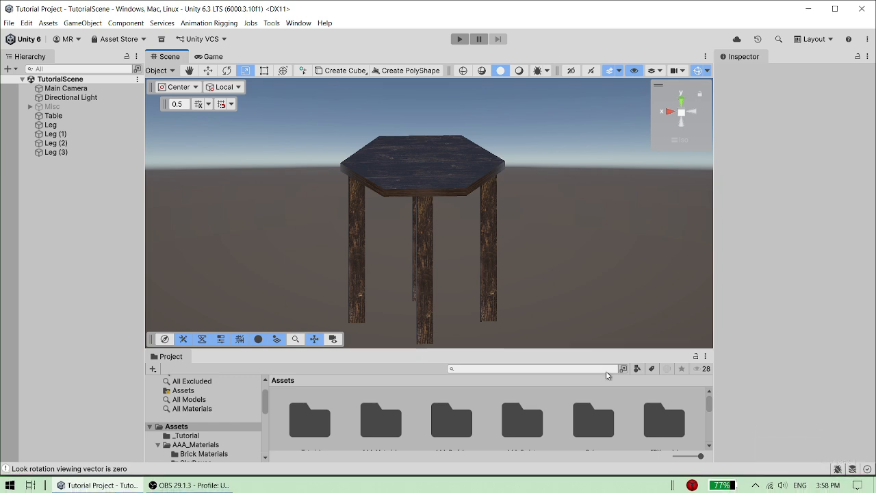
pyautogui.keyDown('alt'); pyautogui.moveTo(418, 254); pyautogui.dragTo(407, 229); pyautogui.keyUp('alt')
pyautogui.moveTo(409, 216); pyautogui.dragTo(413, 251, button='middle')
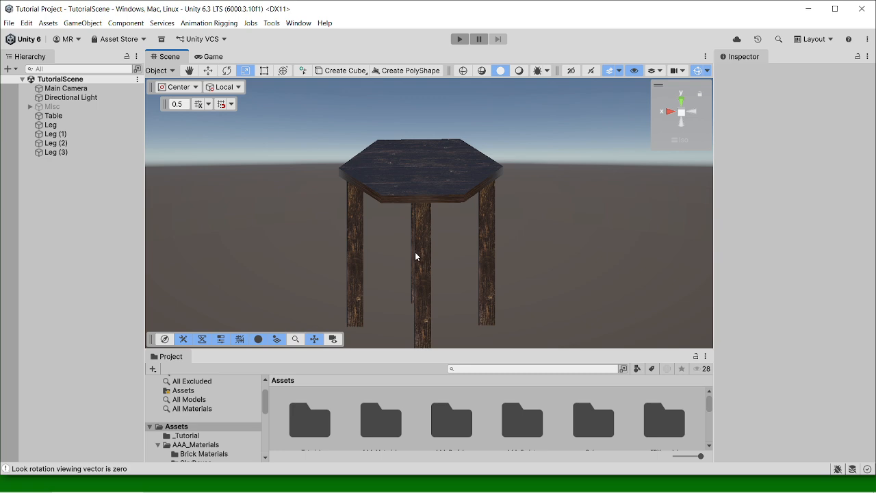
pyautogui.keyDown('alt'); pyautogui.moveTo(415, 254); pyautogui.dragTo(418, 264); pyautogui.keyUp('alt')
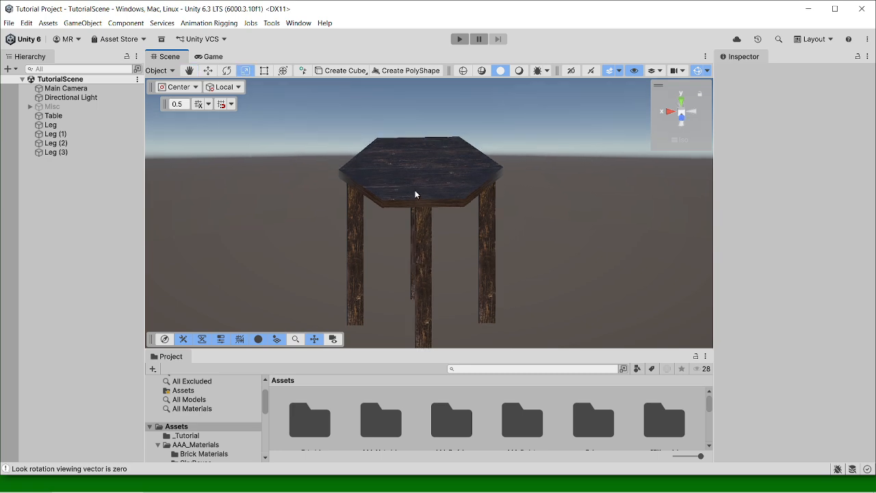
pyautogui.keyDown('alt'); pyautogui.moveTo(401, 198); pyautogui.dragTo(418, 172); pyautogui.keyUp('alt')
pyautogui.scroll(2, 401, 190)
pyautogui.moveTo(418, 171); pyautogui.dragTo(420, 191, button='middle')
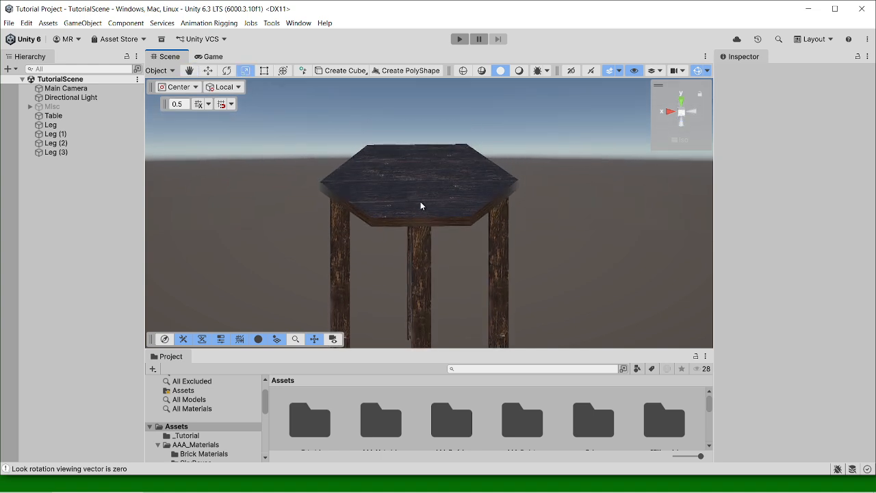
pyautogui.keyDown('alt'); pyautogui.moveTo(420, 202); pyautogui.dragTo(415, 226); pyautogui.keyUp('alt')
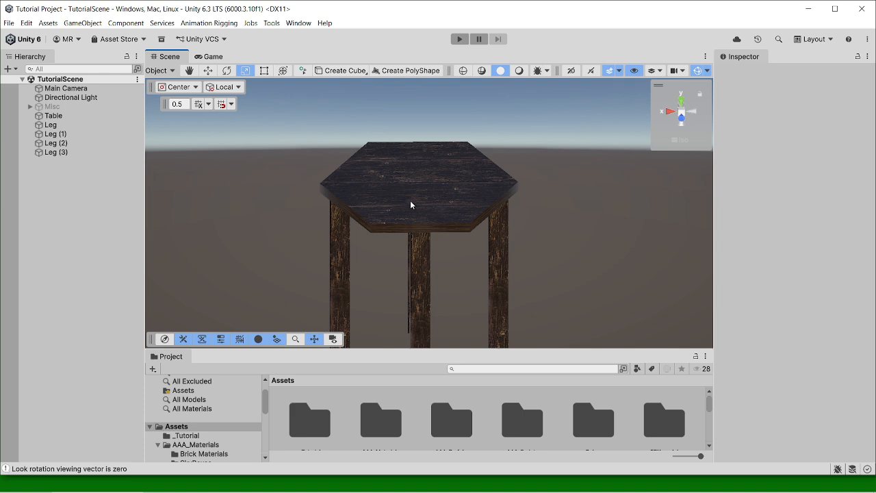
# Edit the Table mesh in ProBuilder with hidden-element selection turned off and select all six triangular top faces
pyautogui.click(411, 203)
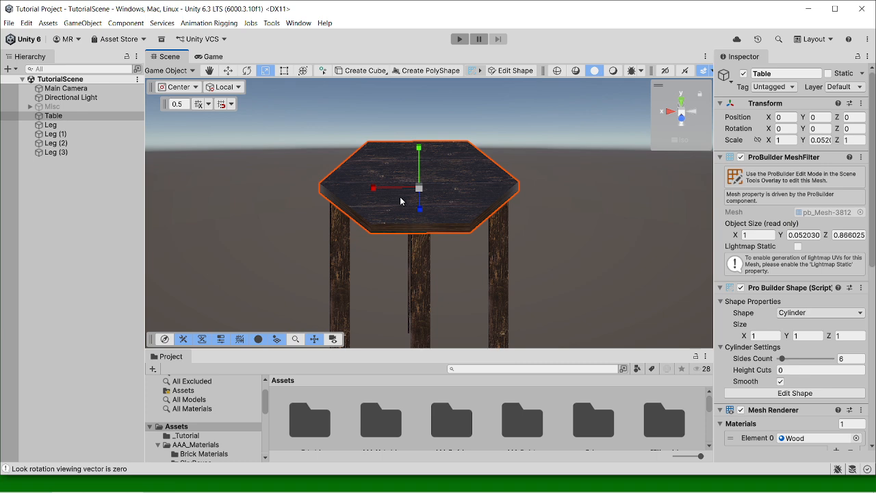
pyautogui.press('g')
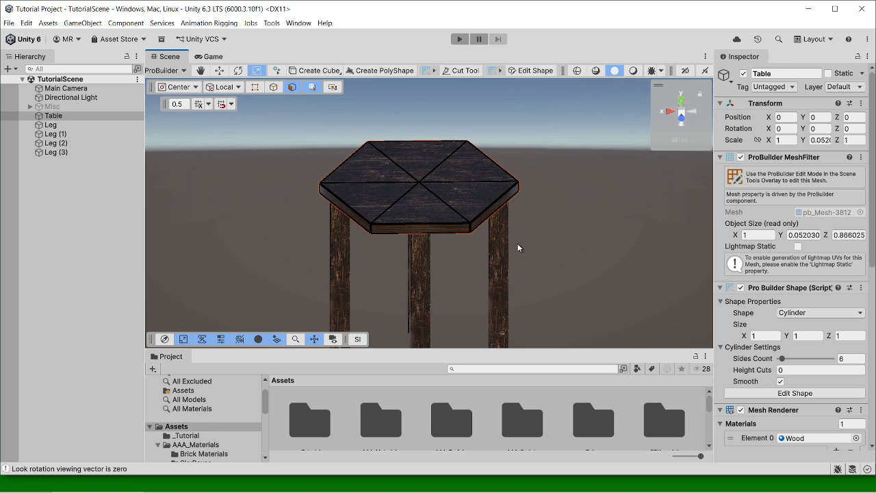
pyautogui.click(314, 89)
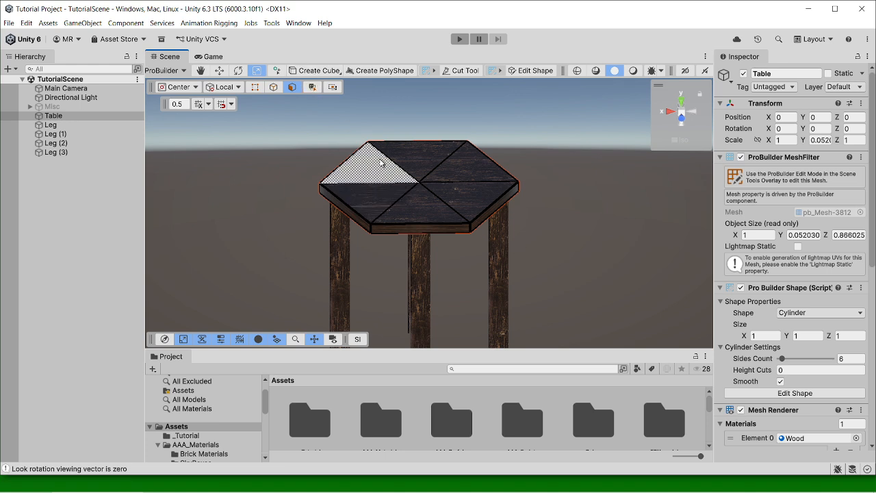
pyautogui.moveTo(381, 163); pyautogui.dragTo(381, 192, button='right')
pyautogui.doubleClick(441, 178)
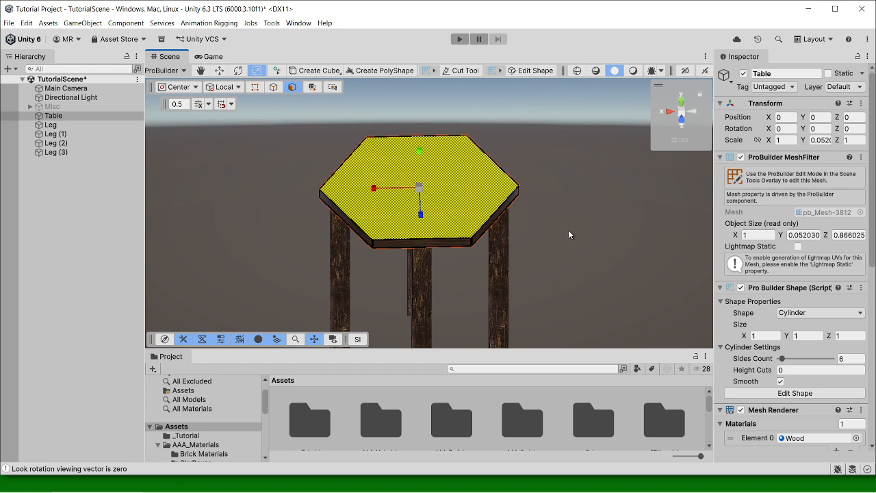
# Duplicate the selected tabletop faces to a separate Game Object
pyautogui.moveTo(568, 230); pyautogui.dragTo(552, 180, button='right')
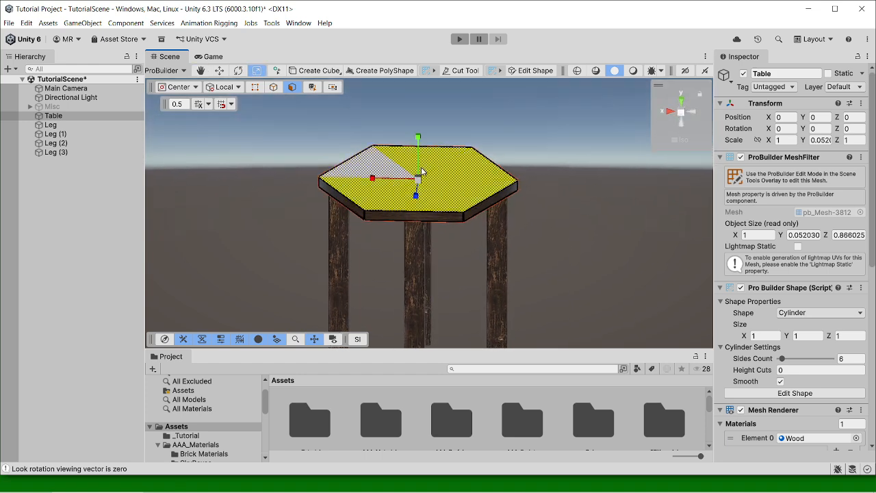
pyautogui.rightClick(566, 232)
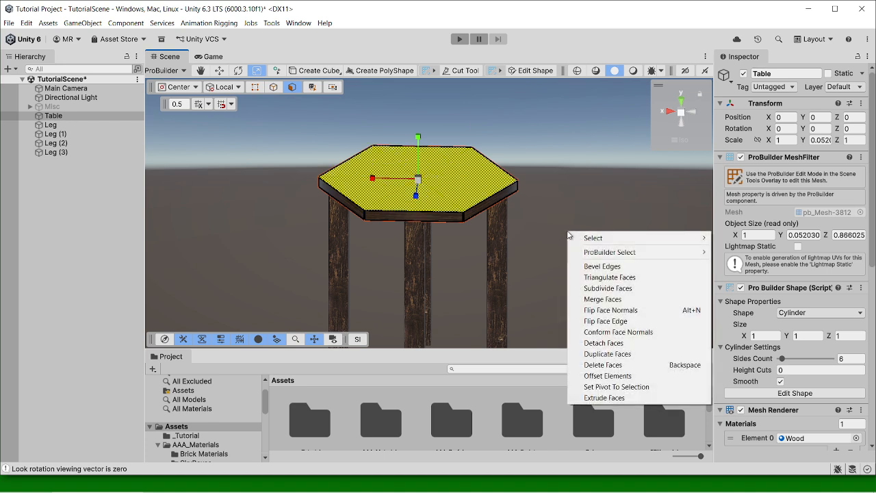
pyautogui.click(600, 355)
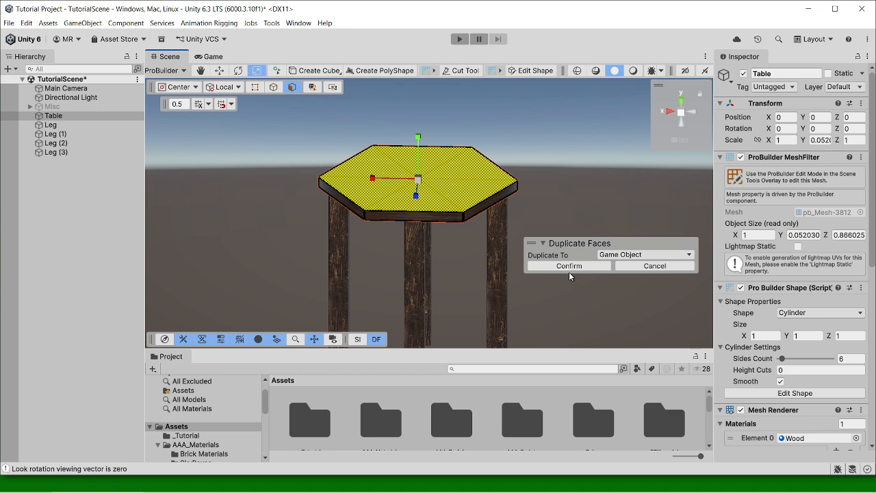
pyautogui.click(576, 267)
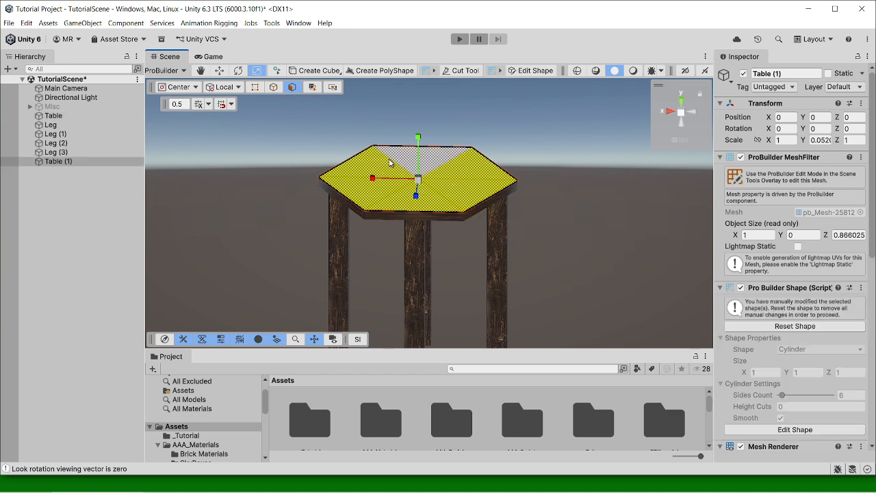
# Set the move snap increment to 1 and raise the duplicated hexagonal faces straight above the table by one increment
pyautogui.press('w')
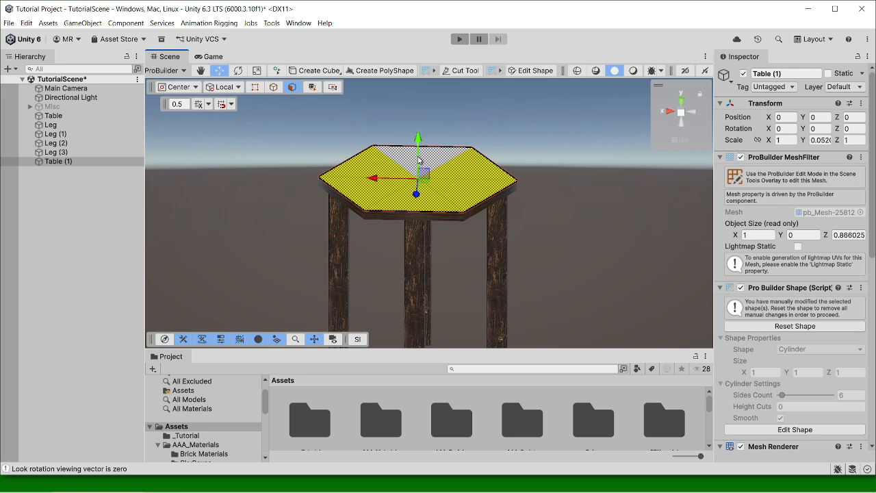
pyautogui.click(178, 104)
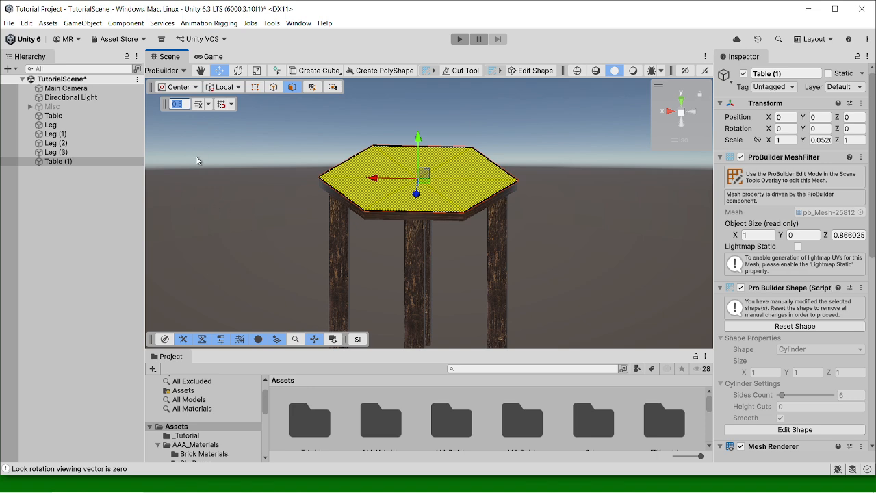
pyautogui.write('1')
pyautogui.moveTo(364, 182); pyautogui.dragTo(364, 200, button='right')
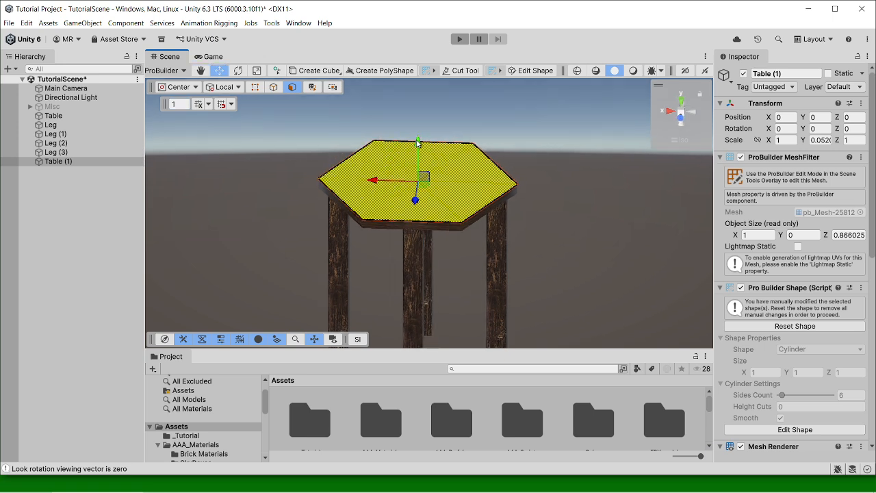
pyautogui.moveTo(414, 101); pyautogui.dragTo(405, 20)
pyautogui.scroll(-5, 403, 143)
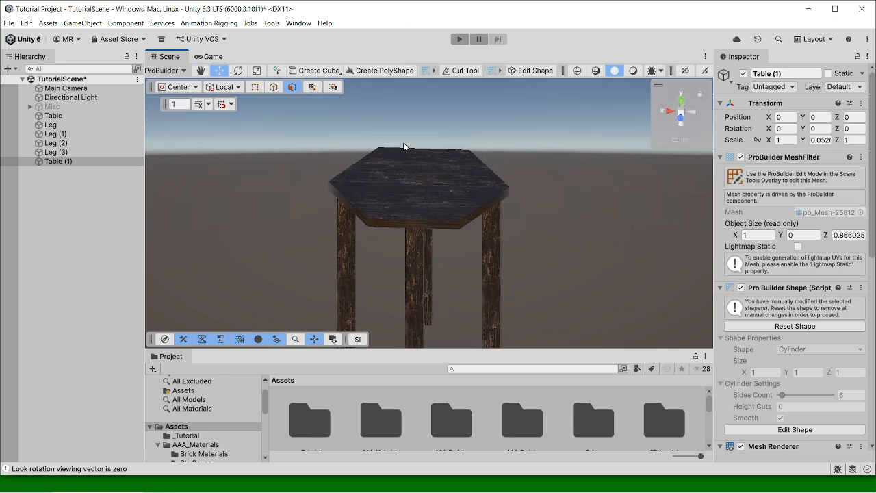
pyautogui.moveTo(403, 144); pyautogui.dragTo(438, 281, button='right')
pyautogui.scroll(3, 421, 162)
pyautogui.moveTo(429, 161); pyautogui.dragTo(434, 236, button='right')
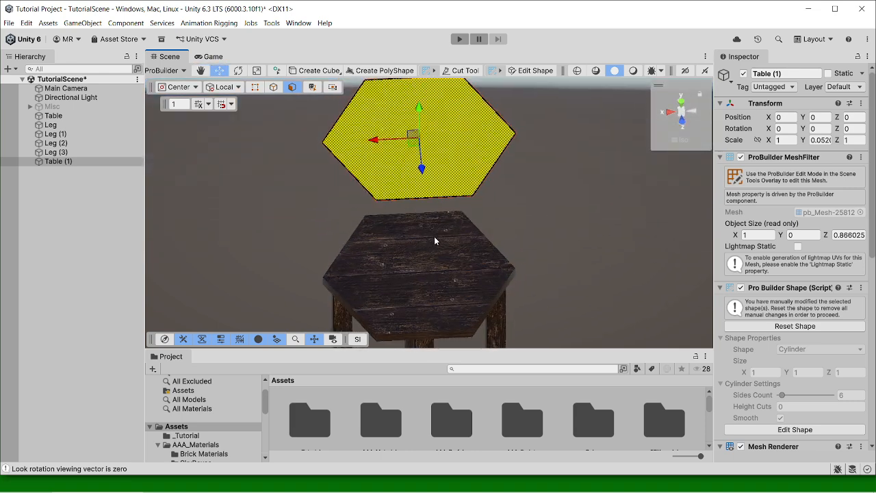
# Switch the raised hexagon to edge editing and select only its six outer perimeter edges
pyautogui.press('Escape')
pyautogui.press('g')
pyautogui.click(273, 87)
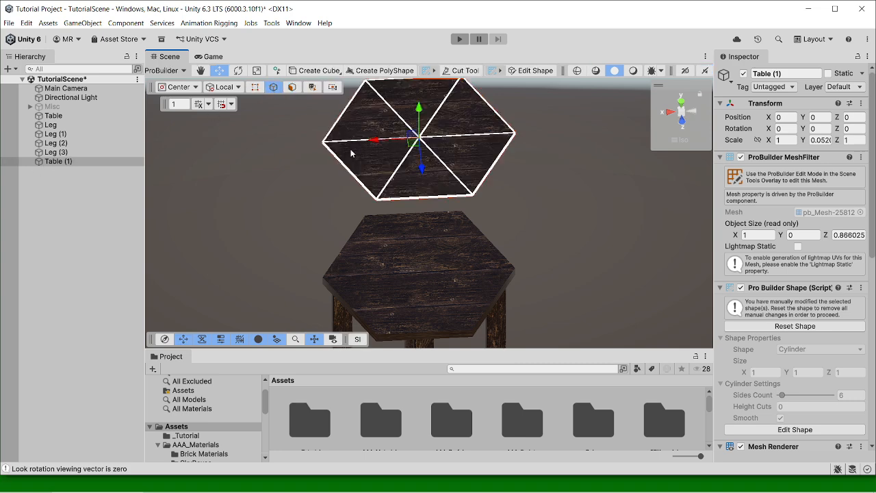
pyautogui.moveTo(385, 195); pyautogui.dragTo(389, 218, button='middle')
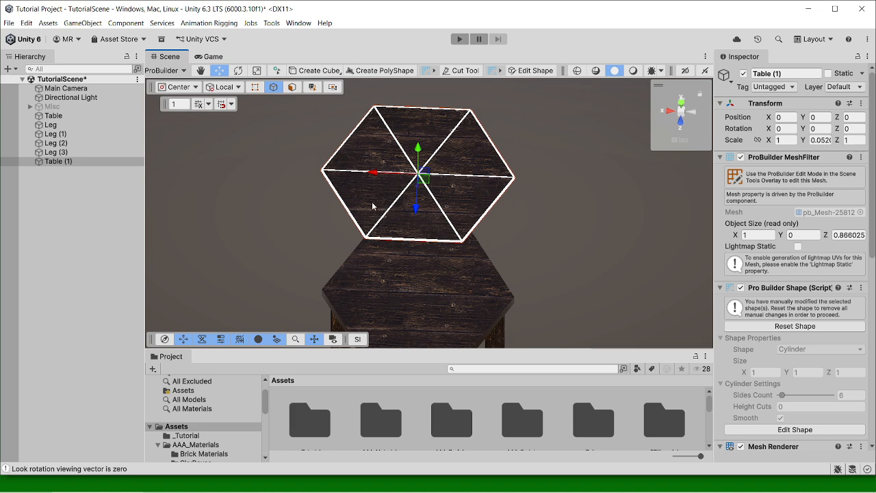
pyautogui.moveTo(372, 203); pyautogui.dragTo(462, 145)
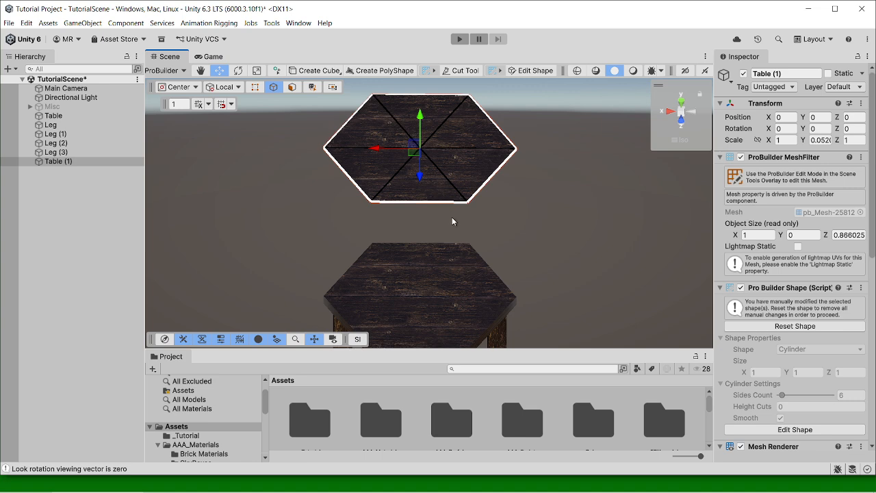
pyautogui.moveTo(384, 202); pyautogui.dragTo(388, 239, button='middle')
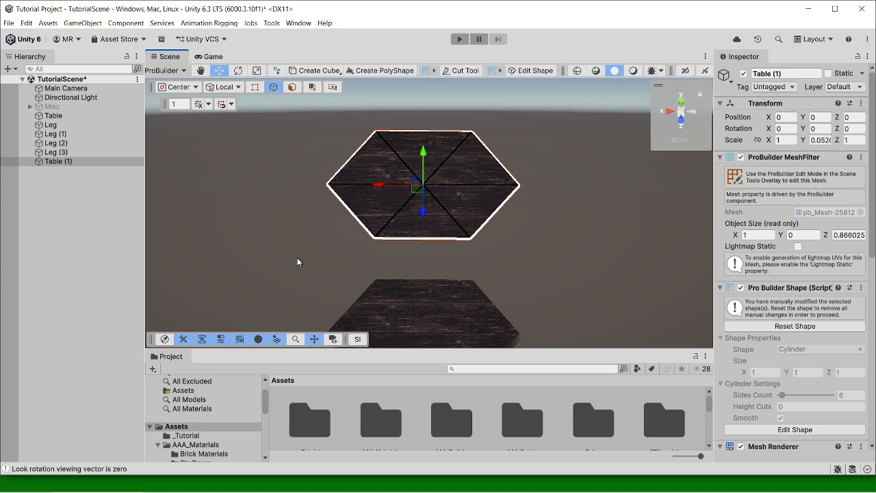
# Extrude the hexagon's perimeter edges outward by uniform scaling until the mesh measures about 1.74 by 1.51
pyautogui.press('r')
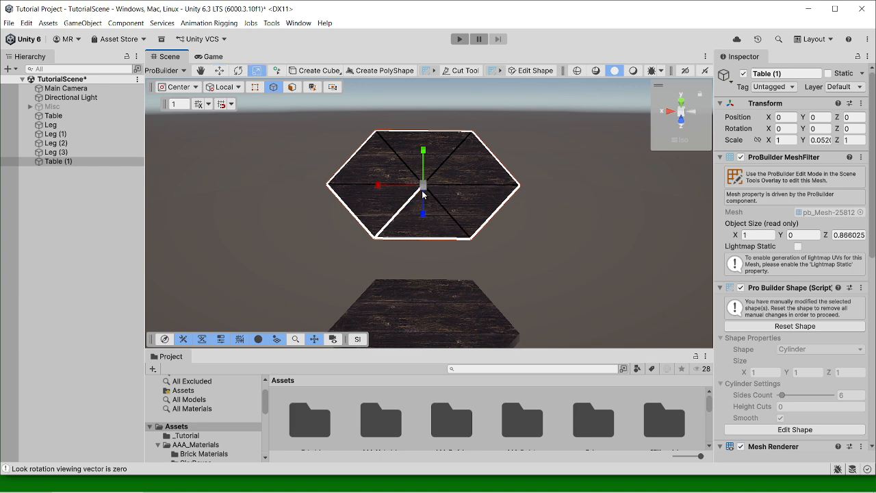
pyautogui.keyDown('alt'); pyautogui.moveTo(423, 195); pyautogui.dragTo(425, 216); pyautogui.keyUp('alt')
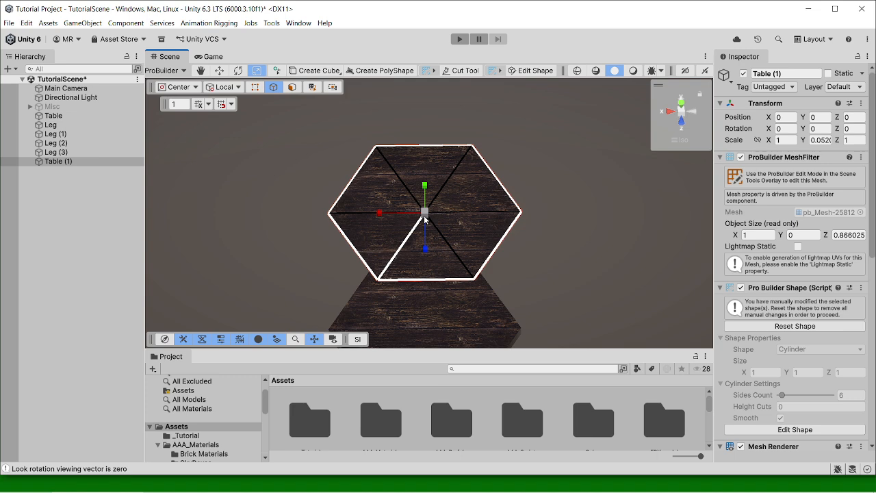
pyautogui.moveTo(425, 219); pyautogui.dragTo(459, 205)
# Set the snap increment to 0.5 and move the outer perimeter edges down 0.5 to form sloping sides
pyautogui.keyDown('alt'); pyautogui.moveTo(513, 239); pyautogui.dragTo(511, 141); pyautogui.keyUp('alt')
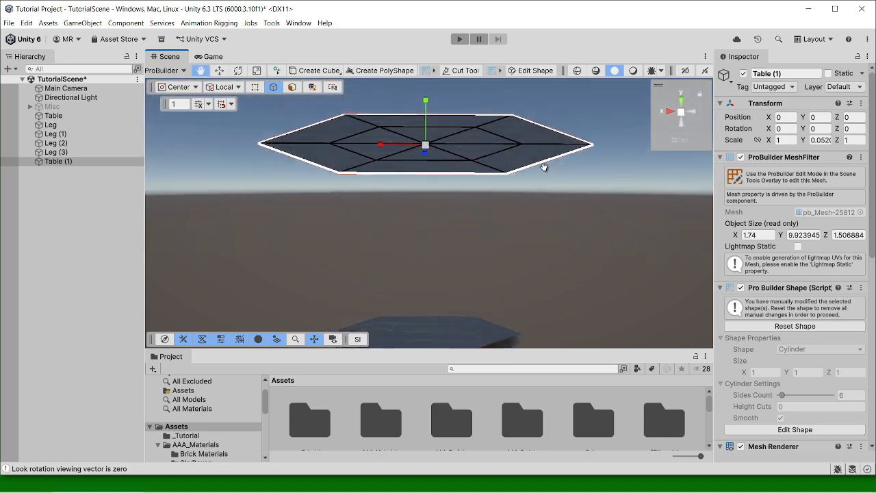
pyautogui.keyDown('alt'); pyautogui.moveTo(543, 167); pyautogui.dragTo(544, 179); pyautogui.keyUp('alt')
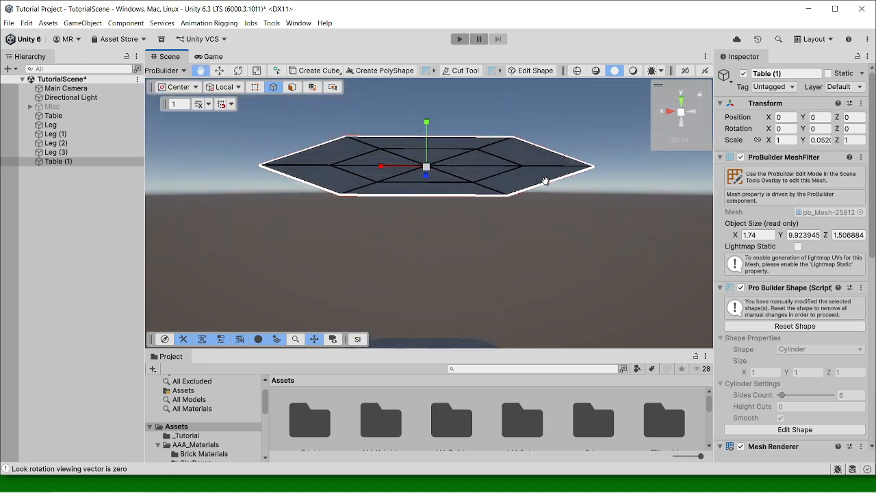
pyautogui.click(696, 114)
pyautogui.click(696, 116)
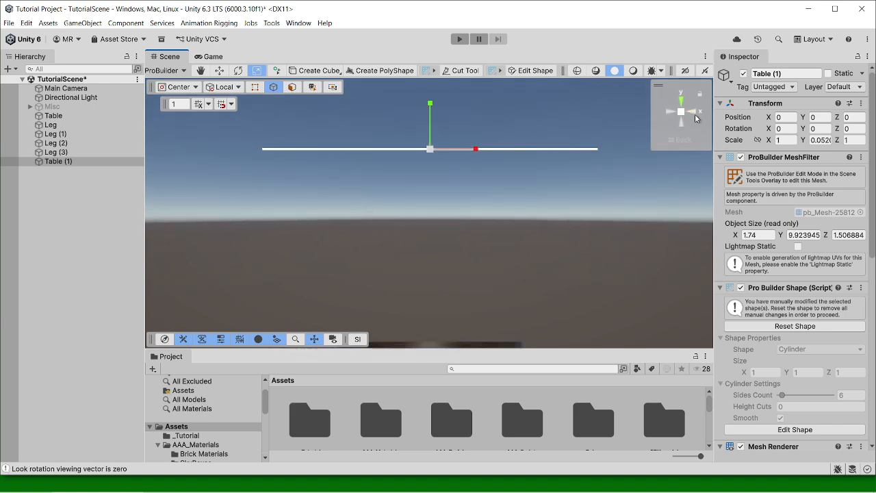
pyautogui.keyDown('alt'); pyautogui.moveTo(542, 215); pyautogui.dragTo(492, 270); pyautogui.keyUp('alt')
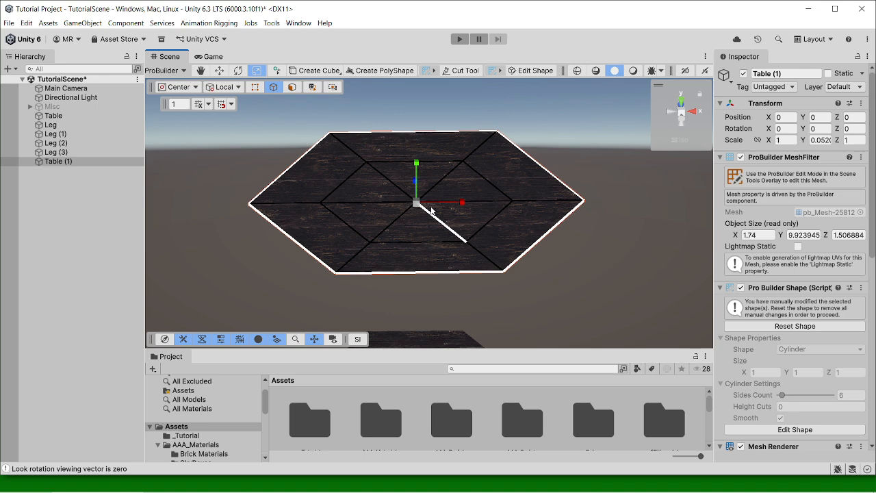
pyautogui.press('q')
pyautogui.press('w')
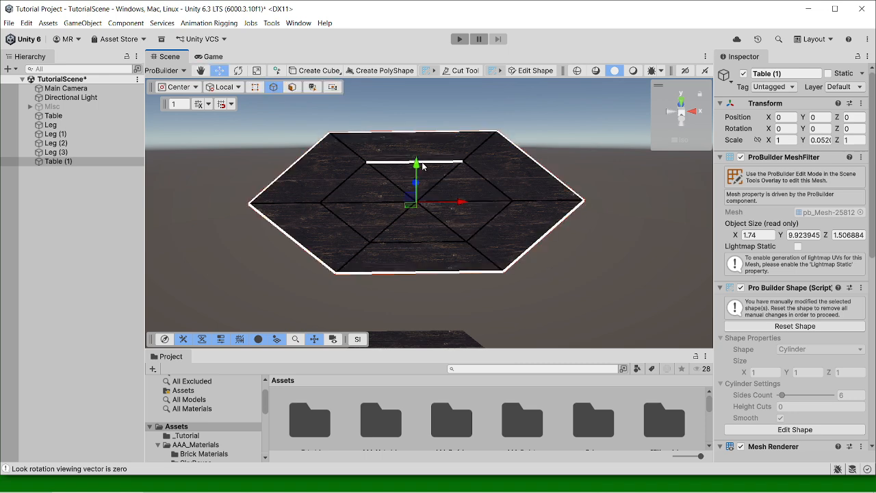
pyautogui.click(188, 108)
pyautogui.write('0.5')
pyautogui.moveTo(417, 170); pyautogui.dragTo(414, 217)
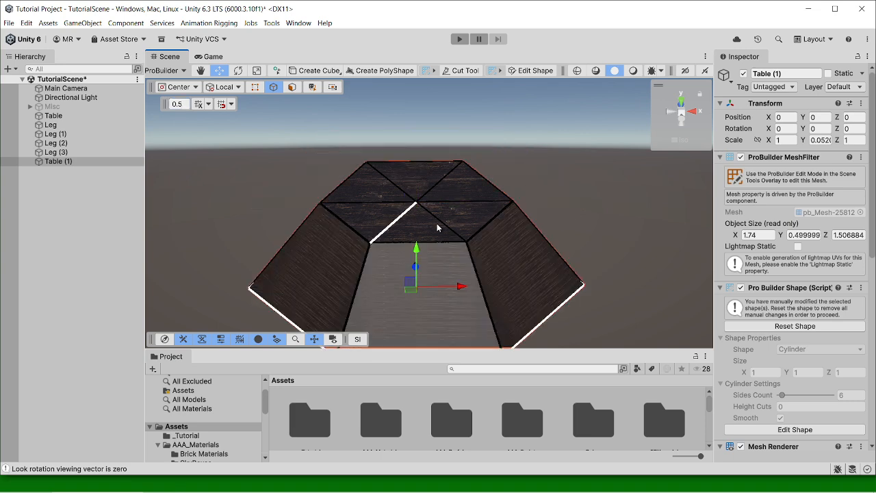
# Scale the lowered perimeter edges inward uniformly until the mesh measures about 1.29 by 1.12 across
pyautogui.moveTo(434, 199); pyautogui.dragTo(421, 112, button='middle')
pyautogui.scroll(-6, 487, 215)
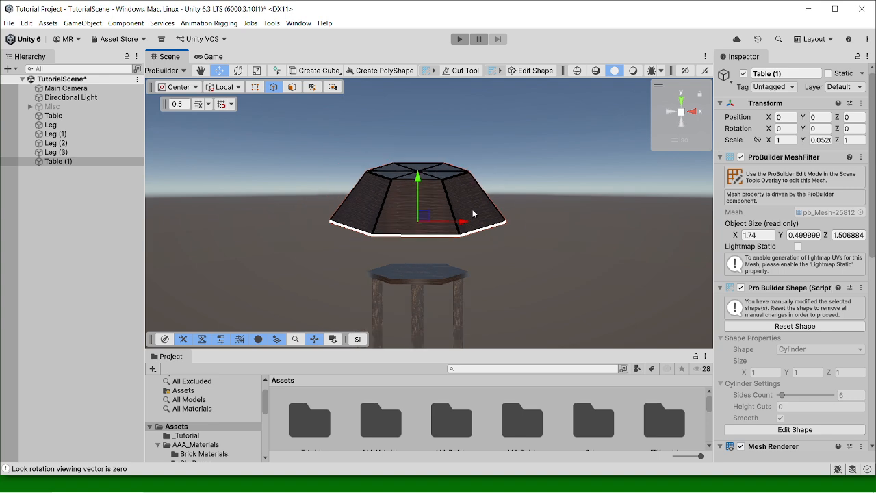
pyautogui.moveTo(473, 208); pyautogui.dragTo(483, 176, button='middle')
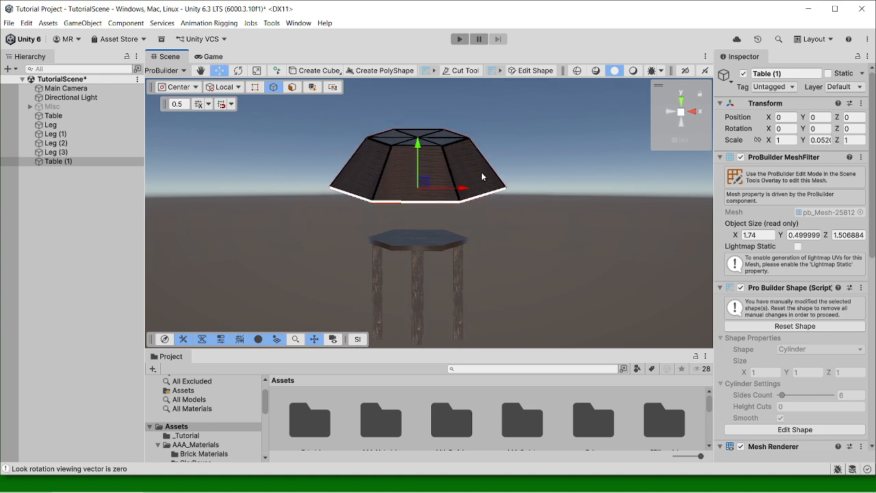
pyautogui.moveTo(484, 198); pyautogui.dragTo(483, 257, button='right')
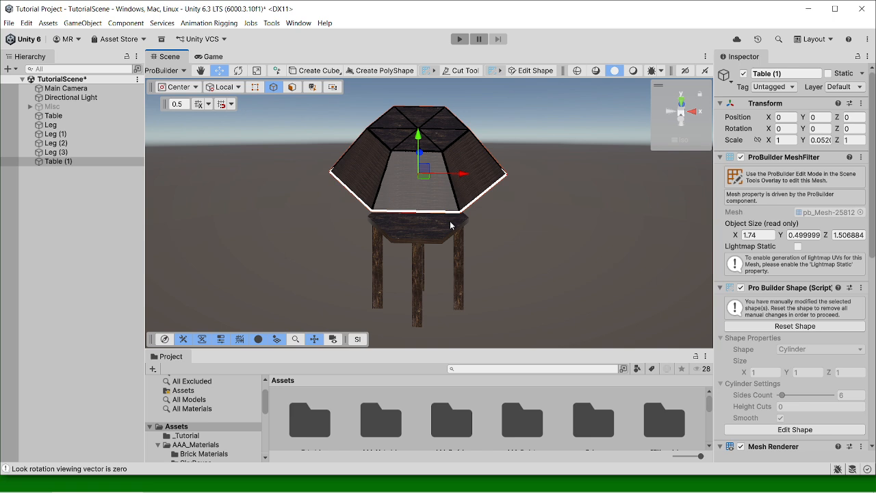
pyautogui.press('r')
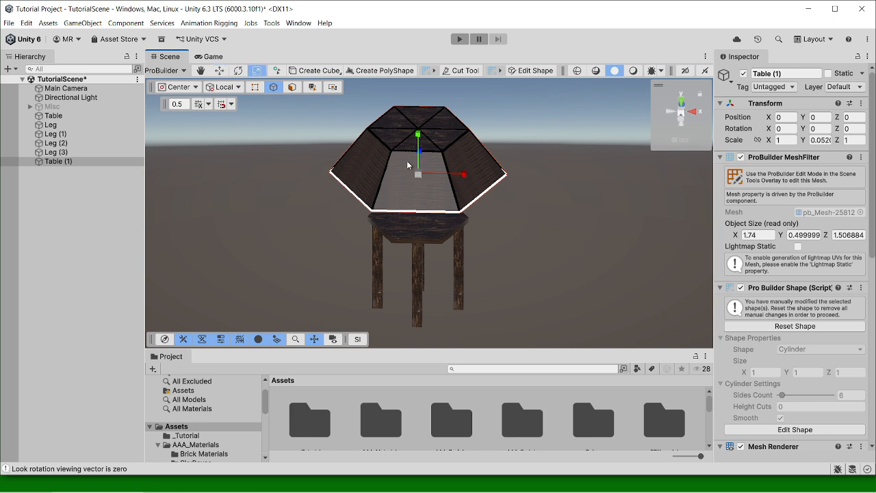
pyautogui.moveTo(420, 177); pyautogui.dragTo(411, 188)
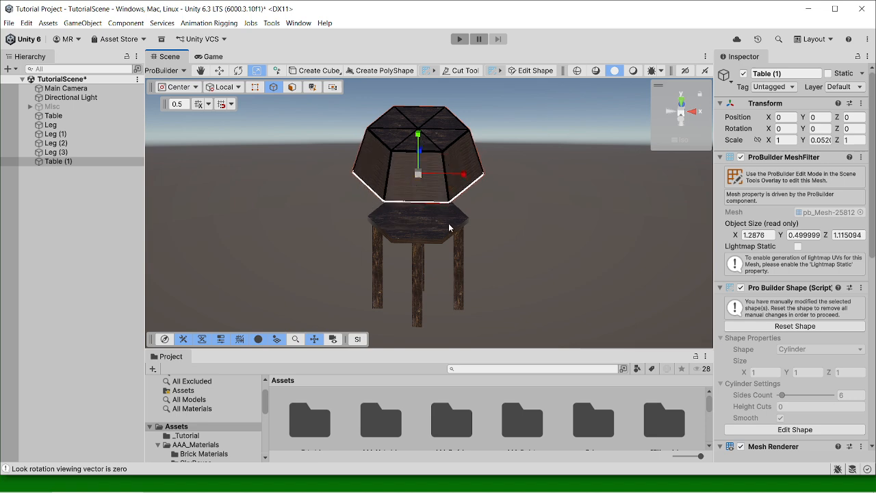
pyautogui.keyDown('alt'); pyautogui.moveTo(457, 220); pyautogui.dragTo(470, 273); pyautogui.keyUp('alt')
pyautogui.scroll(3, 453, 173)
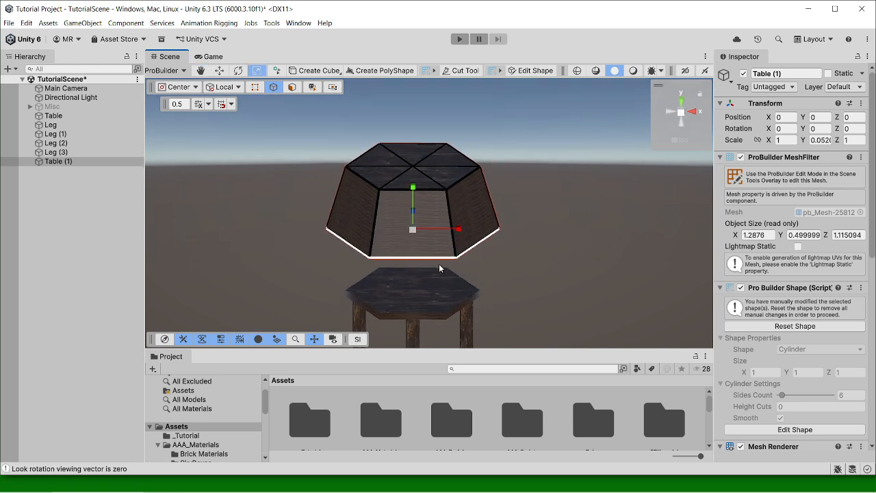
# Connect the top and bottom edges of the cover's front side face to split it vertically down the middle
pyautogui.scroll(2, 437, 264)
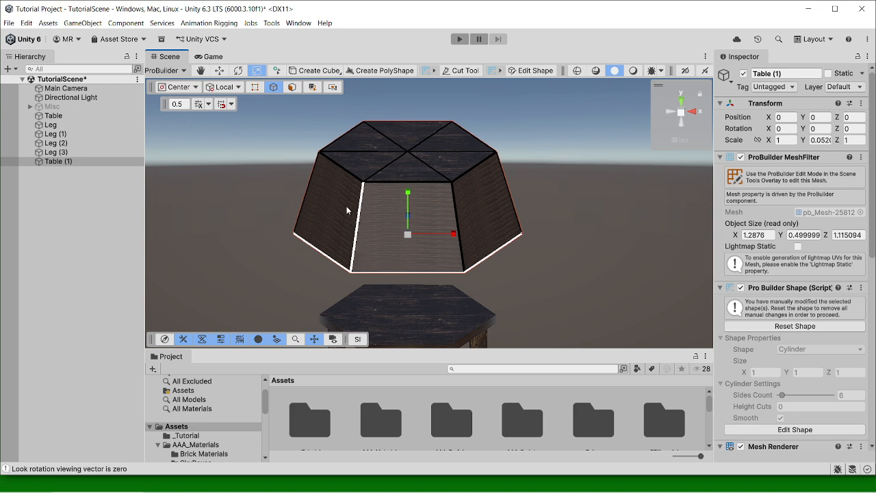
pyautogui.click(415, 183)
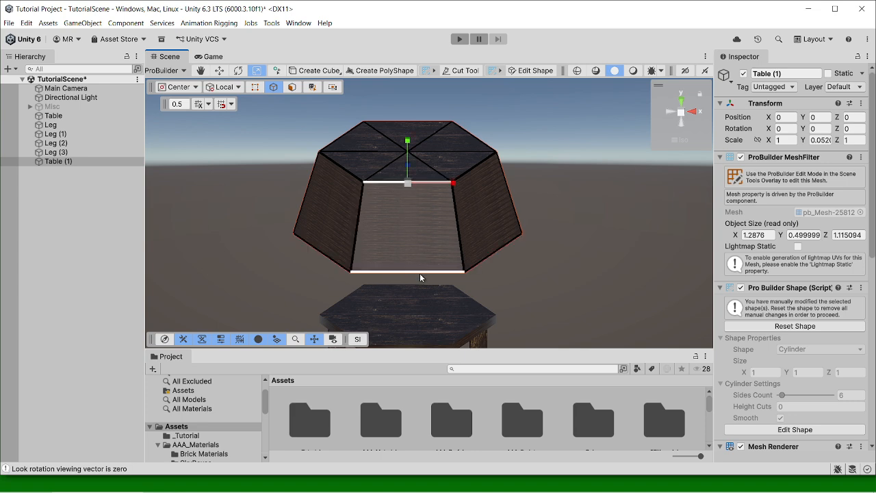
pyautogui.click(420, 272)
pyautogui.click(401, 189)
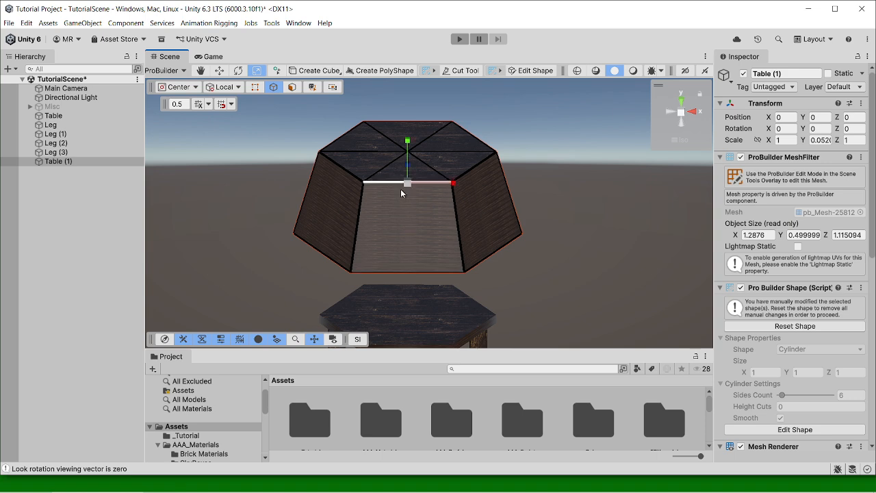
pyautogui.keyDown('shift'); pyautogui.click(404, 271); pyautogui.keyUp('shift')
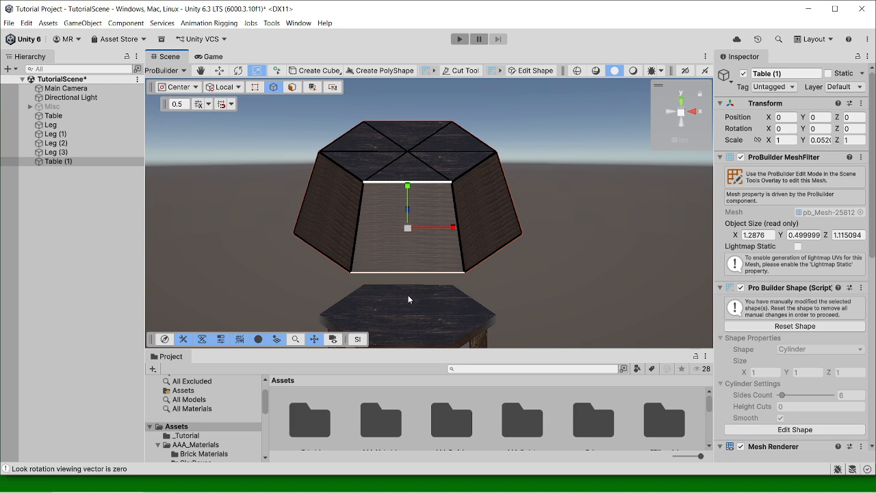
pyautogui.hotkey('alt', 'e')
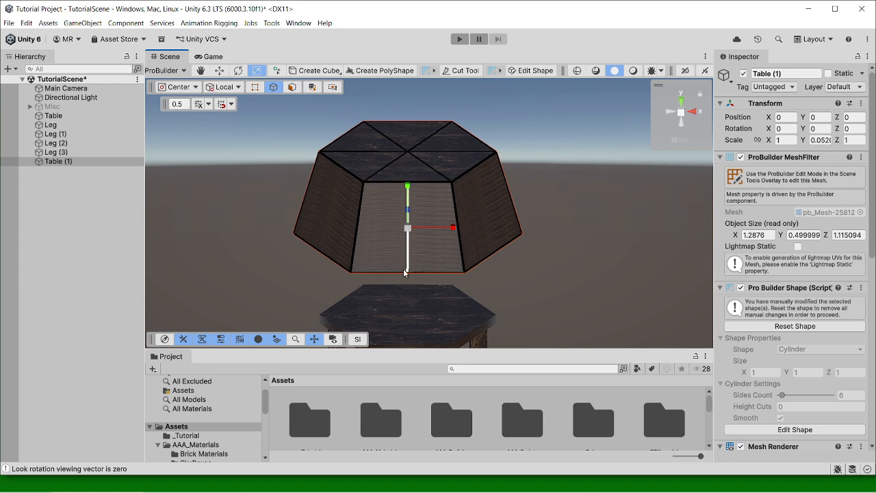
# Split the left half of the front side face vertically by connecting its top and bottom edges
pyautogui.click(386, 226)
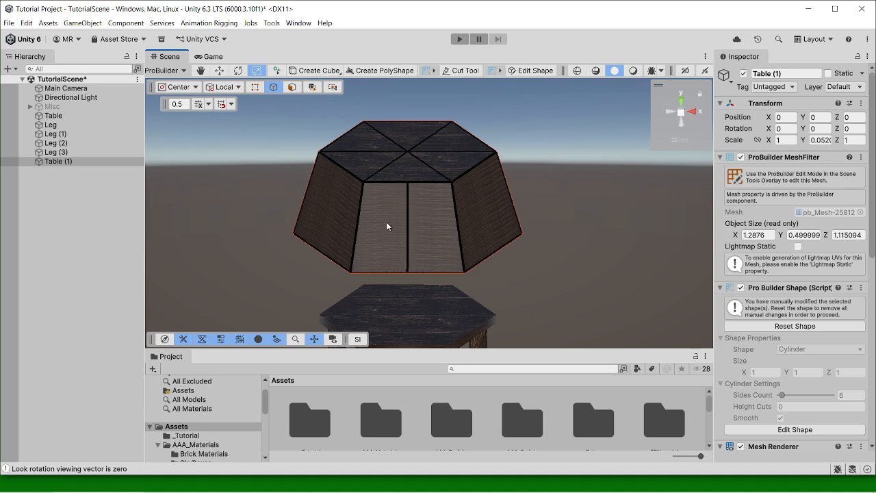
pyautogui.click(387, 182)
pyautogui.click(385, 274)
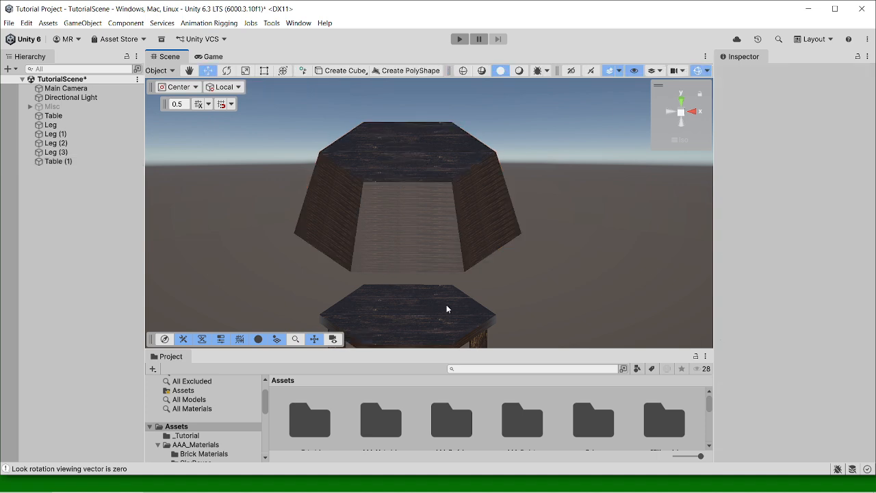
pyautogui.click(389, 201)
pyautogui.press('g')
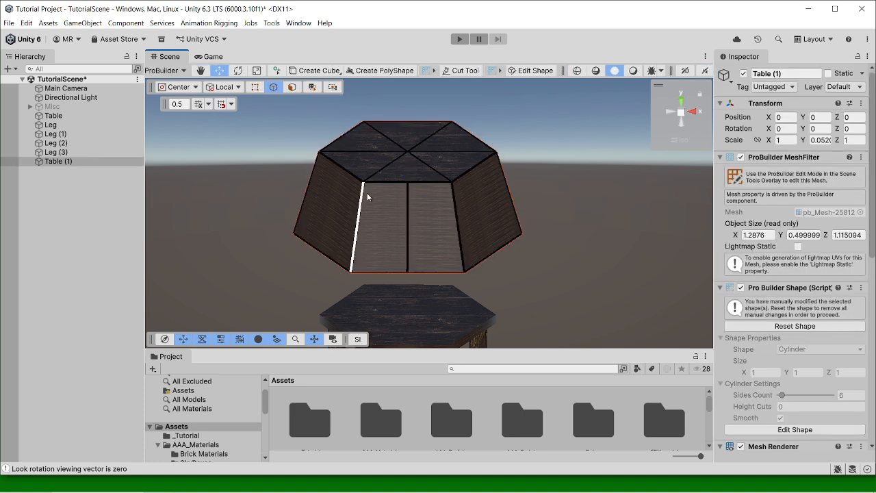
pyautogui.click(384, 182)
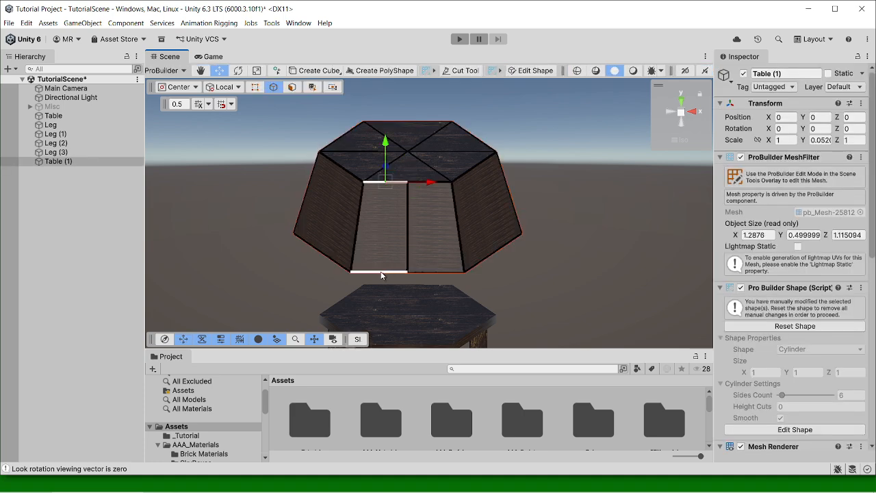
pyautogui.keyDown('shift'); pyautogui.click(383, 271); pyautogui.keyUp('shift')
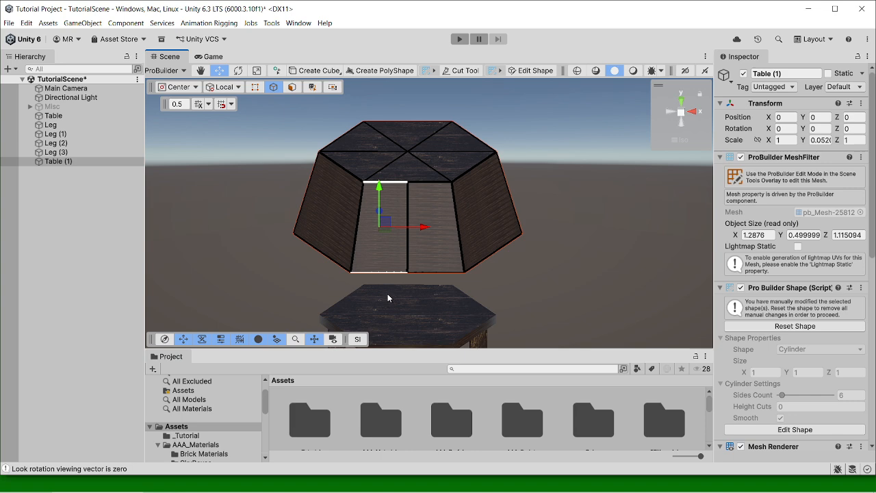
pyautogui.hotkey('alt', 'e')
# Connect the top and bottom edges of the front face's right half to complete four vertical strips
pyautogui.click(425, 207)
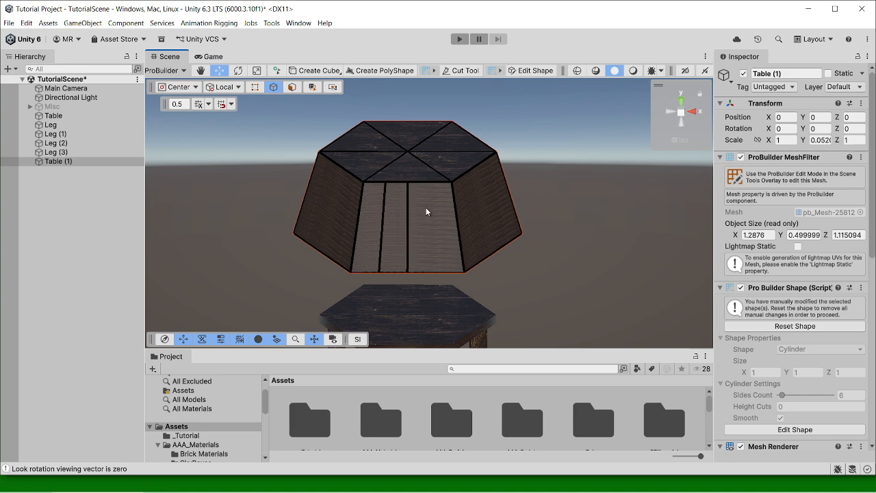
pyautogui.click(427, 182)
pyautogui.click(435, 269)
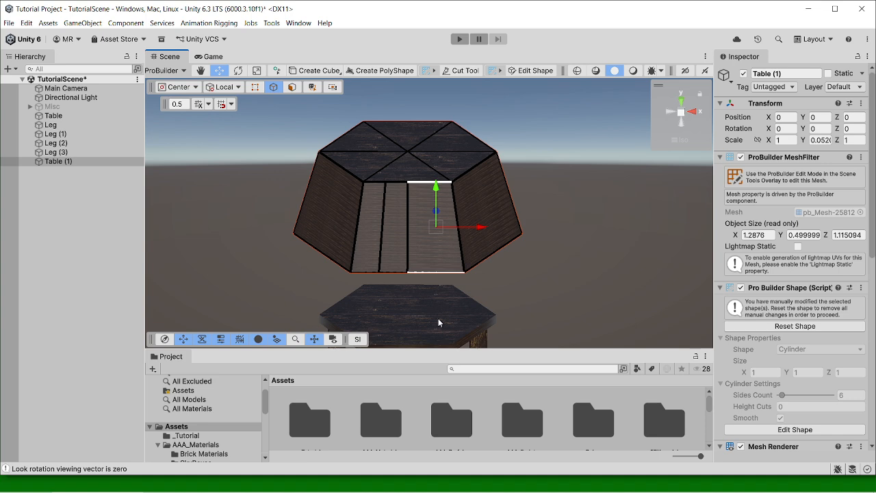
# Divide the adjacent side face to the right into four vertical strips by connecting its top and bottom edges, then those of each half
pyautogui.keyDown('alt'); pyautogui.moveTo(434, 273); pyautogui.dragTo(311, 276); pyautogui.keyUp('alt')
pyautogui.click(477, 179)
pyautogui.click(490, 260)
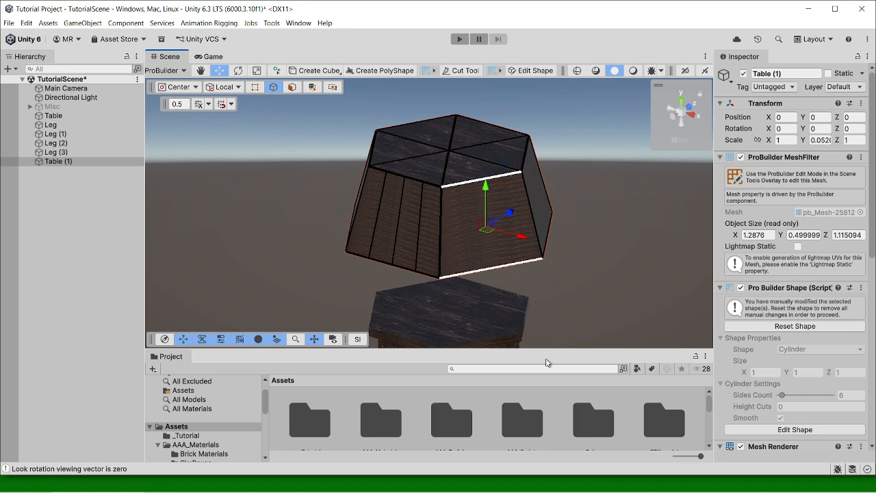
pyautogui.click(460, 184)
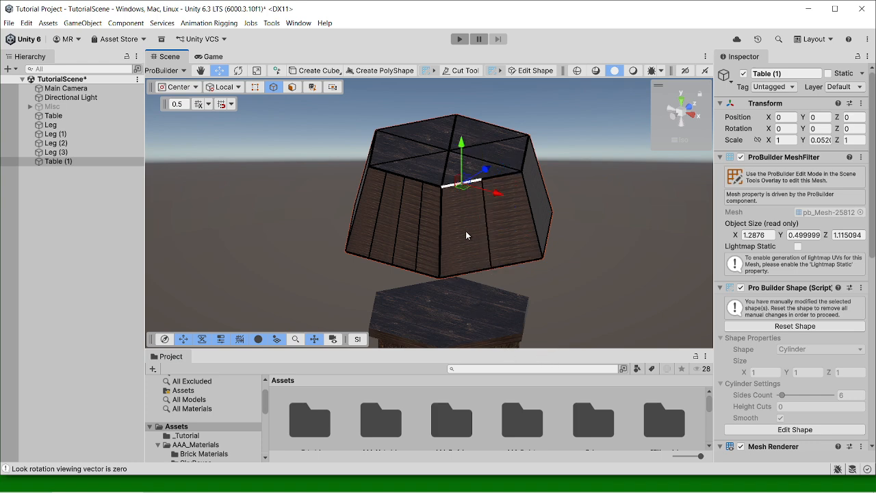
pyautogui.click(464, 273)
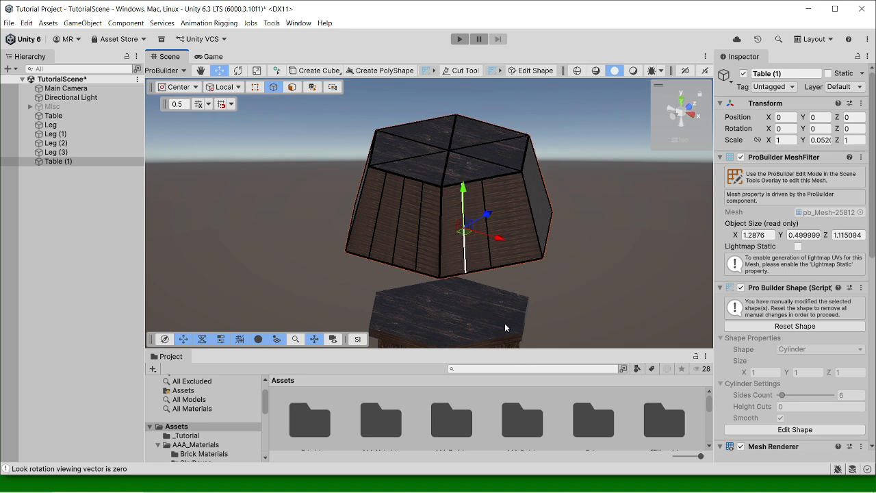
pyautogui.click(498, 176)
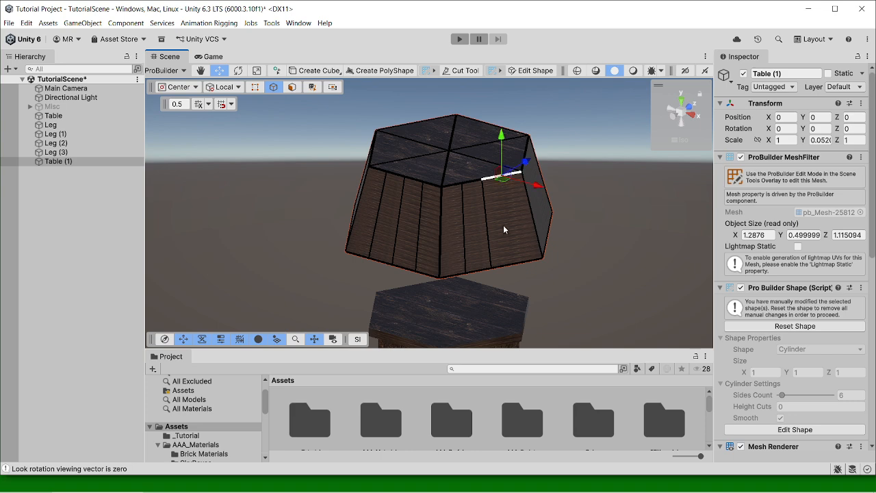
pyautogui.keyDown('shift'); pyautogui.click(512, 266); pyautogui.keyUp('shift')
pyautogui.hotkey('alt', 'e')
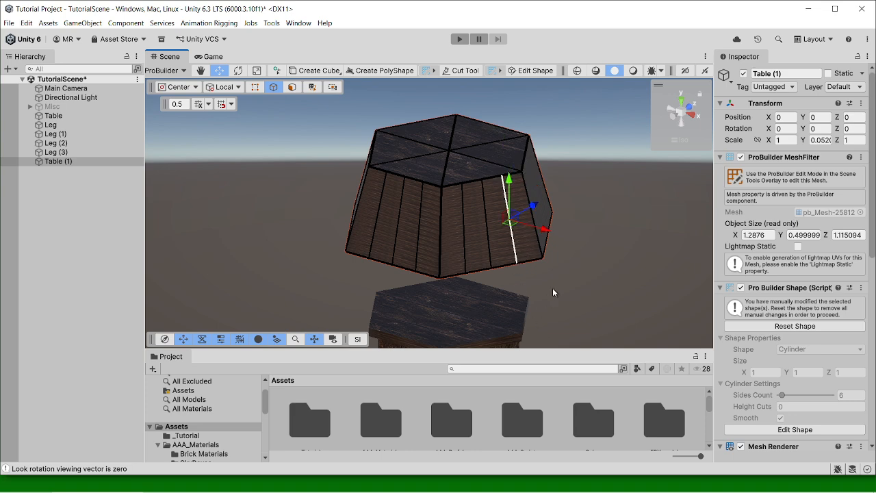
# Split the third side face vertically down the middle and subdivide its left half with another connecting edge
pyautogui.keyDown('alt'); pyautogui.moveTo(552, 287); pyautogui.dragTo(332, 259); pyautogui.keyUp('alt')
pyautogui.click(520, 217)
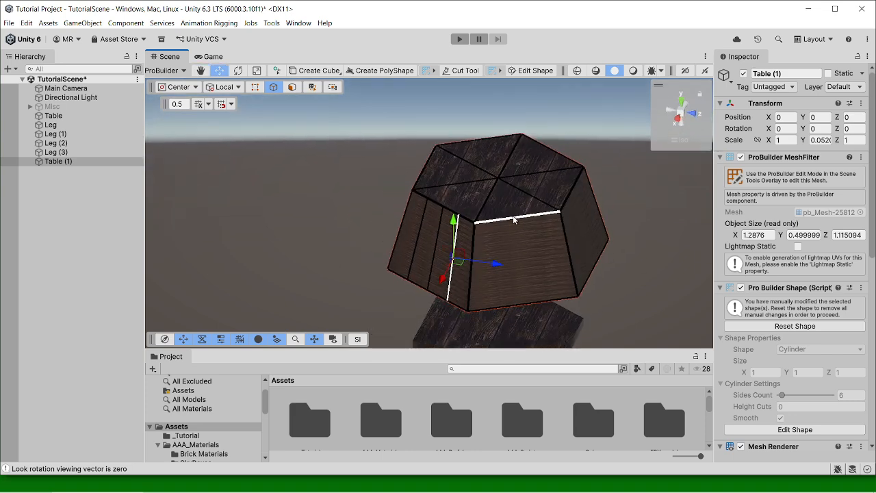
pyautogui.keyDown('shift'); pyautogui.click(520, 305); pyautogui.keyUp('shift')
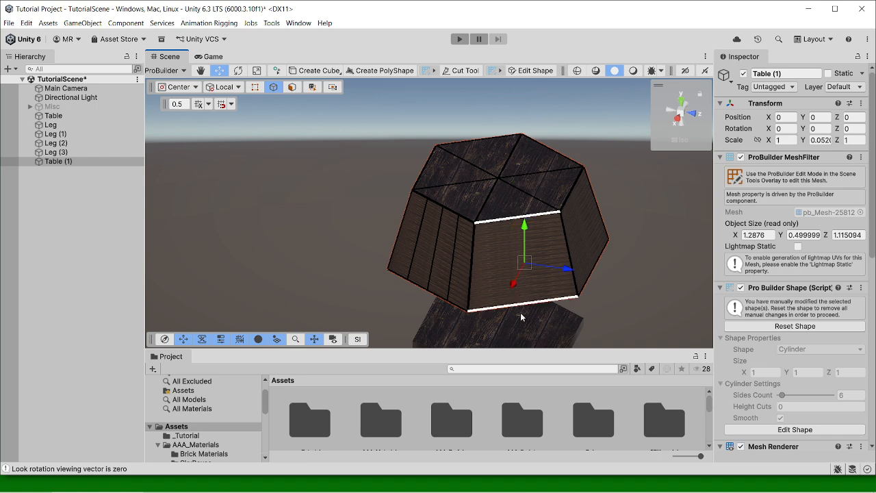
pyautogui.hotkey('alt', 'e')
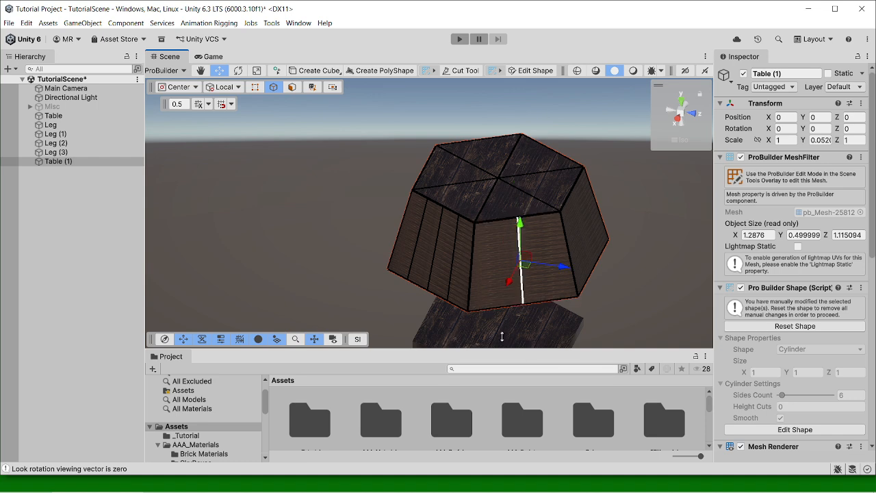
pyautogui.click(493, 222)
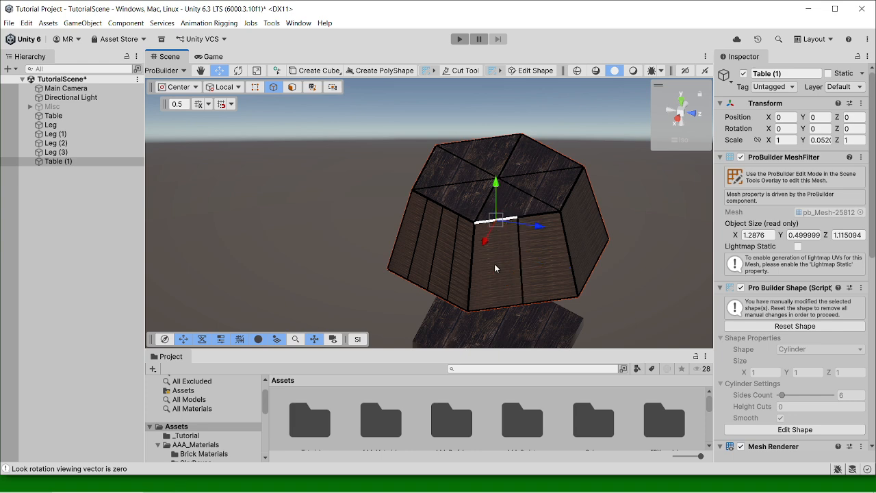
pyautogui.keyDown('shift'); pyautogui.click(498, 308); pyautogui.keyUp('shift')
pyautogui.hotkey('alt', 'e')
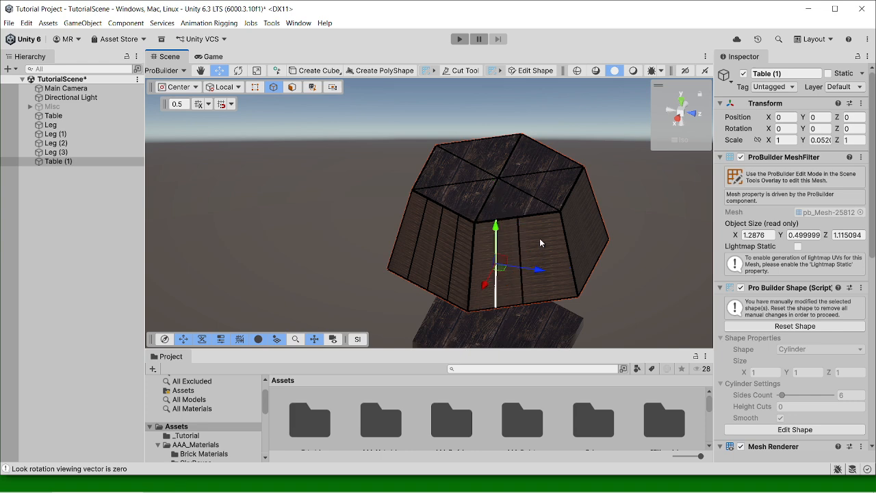
# Connect the top and bottom edges of the third side face's right half to complete its four strips
pyautogui.click(539, 214)
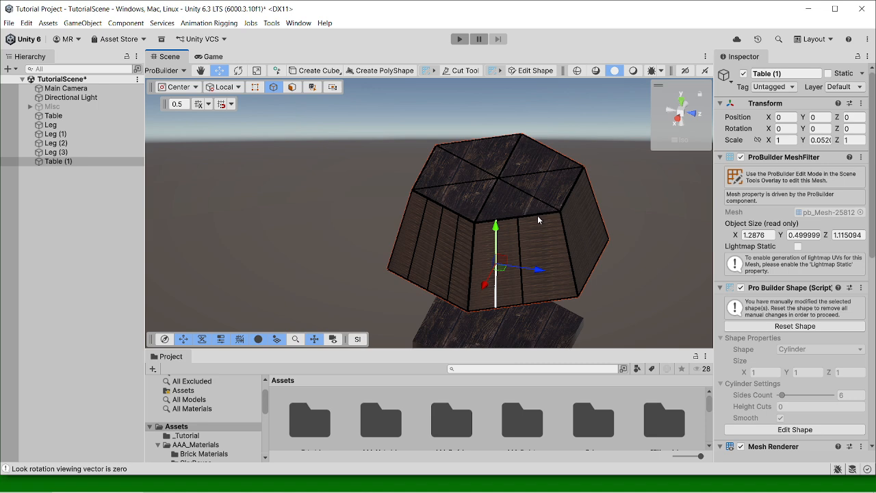
pyautogui.hotkey('shift', 'd')
pyautogui.click(541, 280)
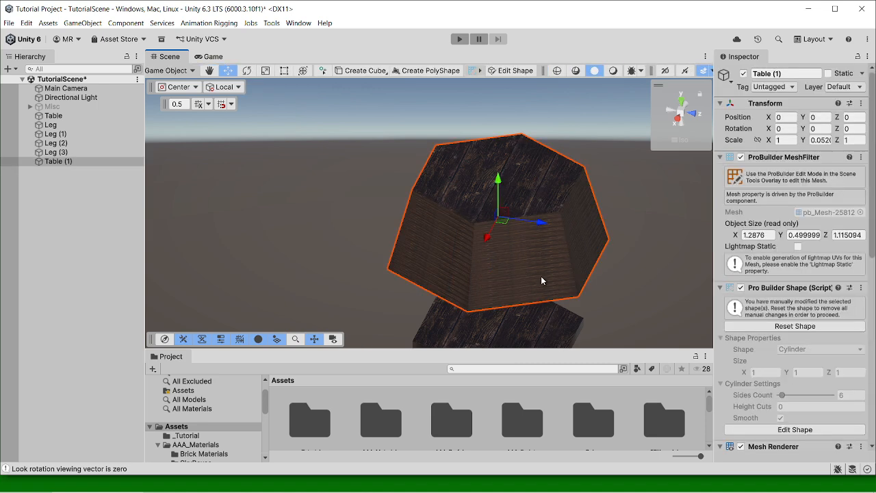
pyautogui.press('g')
pyautogui.click(537, 213)
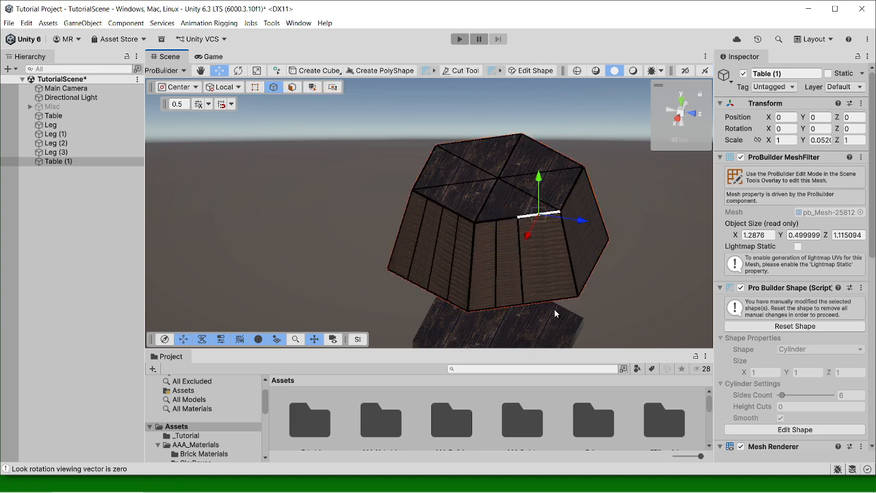
pyautogui.keyDown('shift'); pyautogui.click(550, 302); pyautogui.keyUp('shift')
pyautogui.hotkey('alt', 'e')
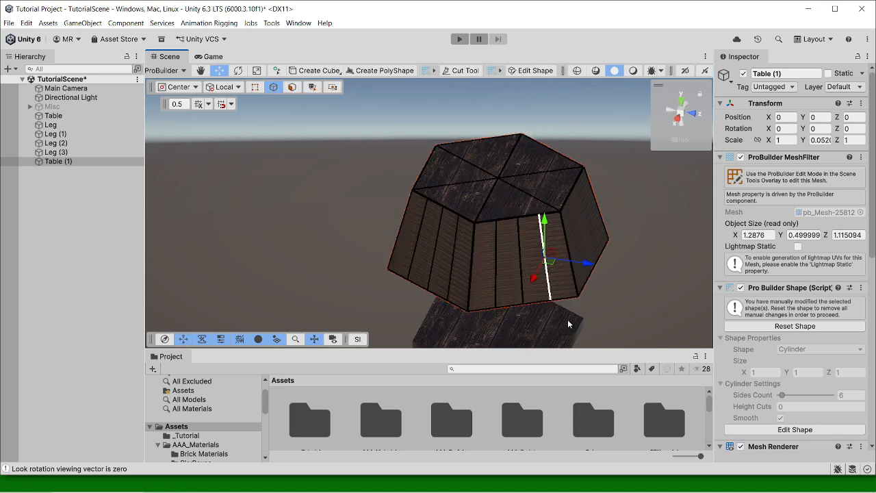
# Split the fourth side face vertically down the middle and subdivide its left half with another connecting edge
pyautogui.keyDown('alt'); pyautogui.moveTo(558, 287); pyautogui.dragTo(451, 274); pyautogui.keyUp('alt')
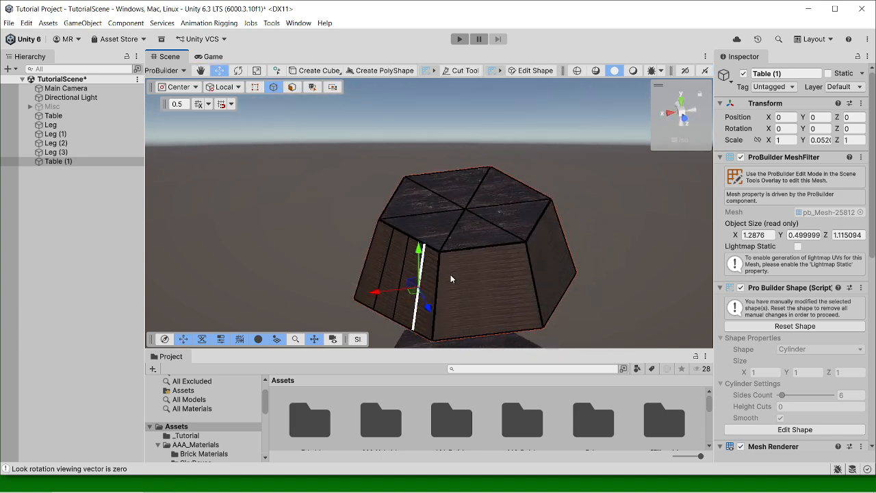
pyautogui.click(481, 247)
pyautogui.keyDown('shift'); pyautogui.click(481, 331); pyautogui.keyUp('shift')
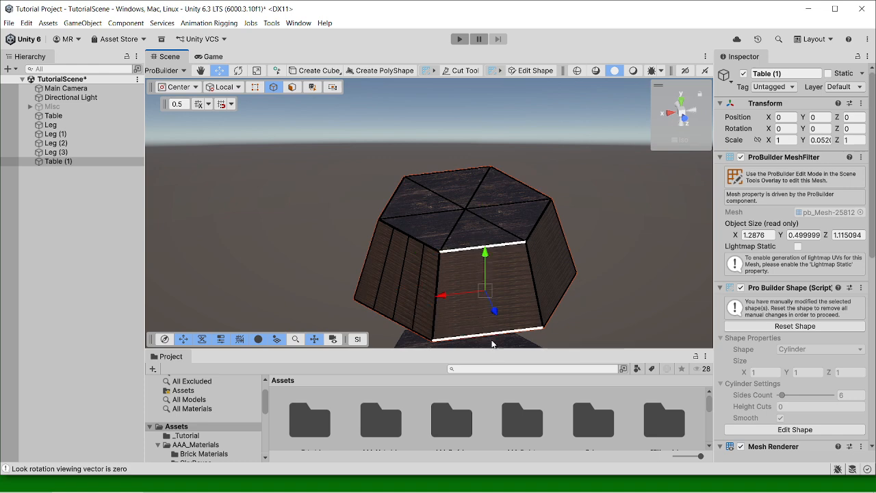
pyautogui.keyDown('alt'); pyautogui.moveTo(494, 268); pyautogui.dragTo(492, 242); pyautogui.keyUp('alt')
pyautogui.hotkey('alt', 'e')
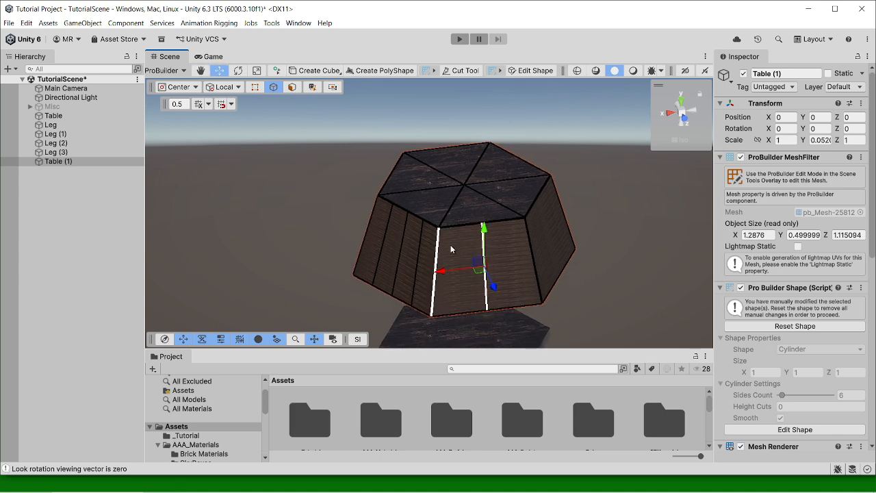
pyautogui.click(463, 226)
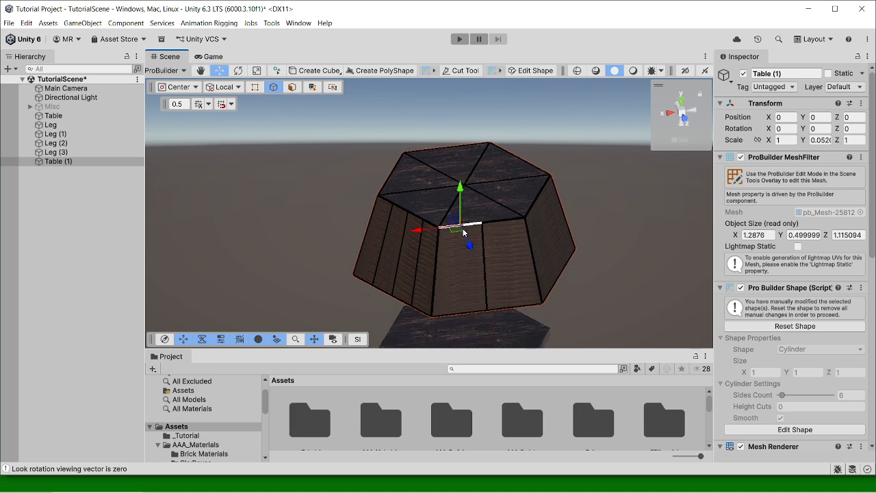
pyautogui.keyDown('shift'); pyautogui.click(461, 314); pyautogui.keyUp('shift')
pyautogui.hotkey('alt', 'e')
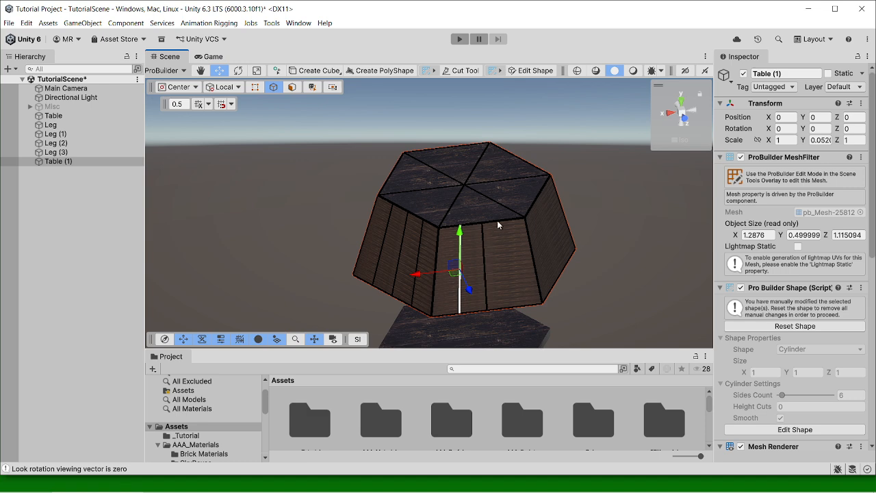
pyautogui.click(497, 220)
pyautogui.keyDown('shift'); pyautogui.click(516, 304); pyautogui.keyUp('shift')
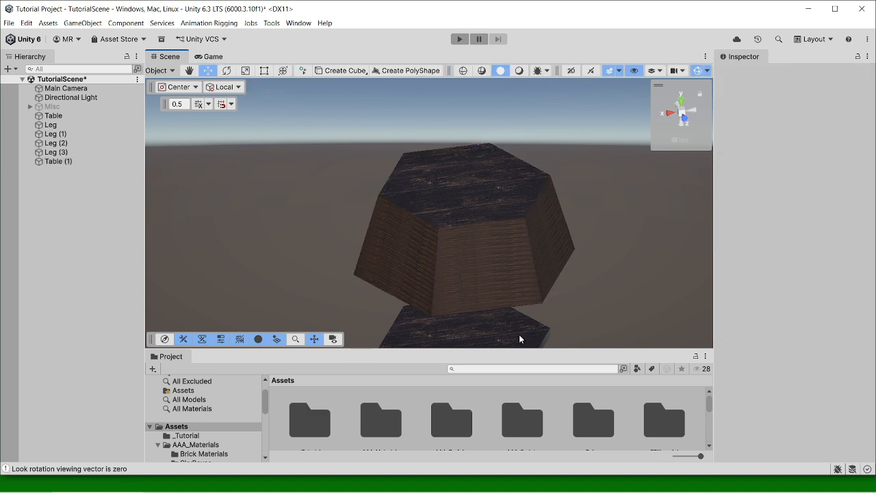
pyautogui.click(485, 251)
pyautogui.press('j')
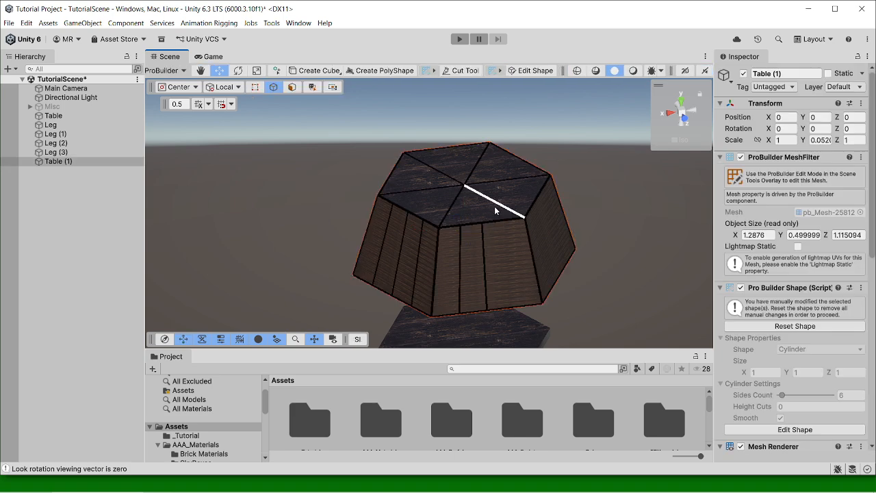
pyautogui.click(494, 224)
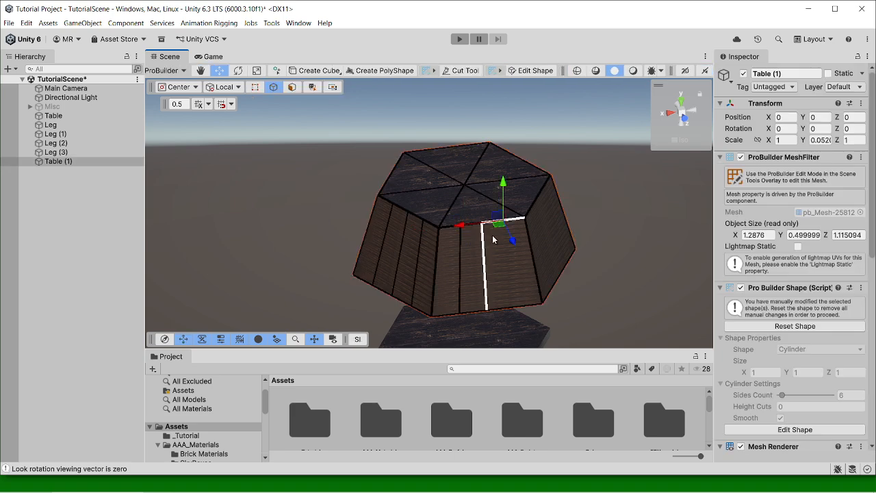
pyautogui.click(513, 310)
pyautogui.click(512, 308)
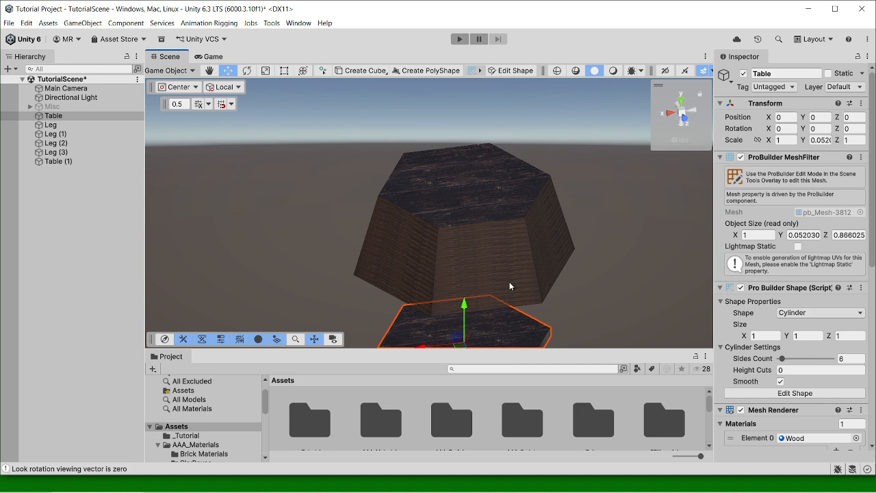
pyautogui.click(507, 282)
pyautogui.press('j')
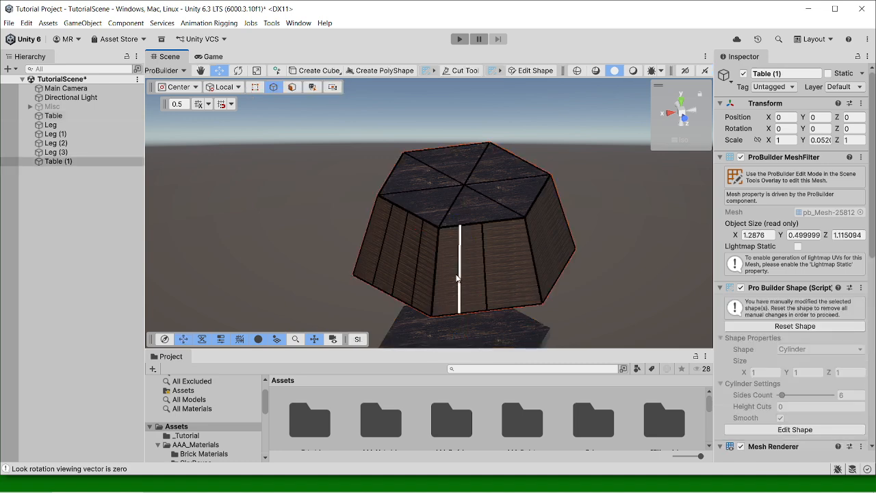
# Connect the top and bottom edges of the fourth side face's right half to complete its four strips
pyautogui.click(498, 222)
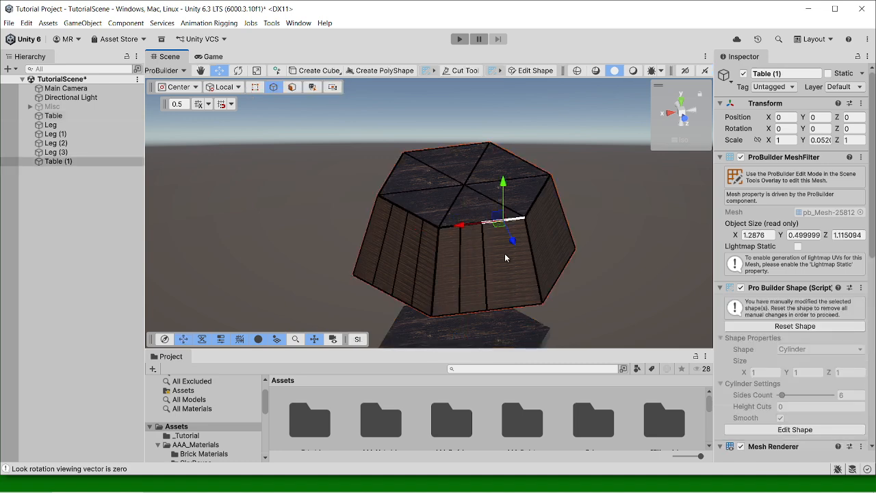
pyautogui.click(517, 313)
# Divide the fifth side face into four vertical strips by connecting its top and bottom edges, then those of each half
pyautogui.moveTo(587, 282); pyautogui.dragTo(392, 272, button='right')
pyautogui.keyDown('shift'); pyautogui.click(424, 223); pyautogui.keyUp('shift')
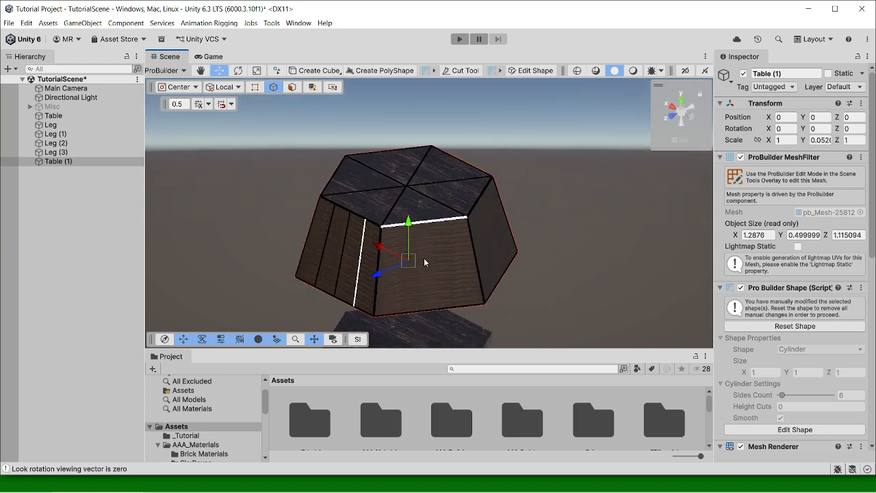
pyautogui.keyDown('shift'); pyautogui.click(430, 310); pyautogui.keyUp('shift')
pyautogui.hotkey('alt', 'e')
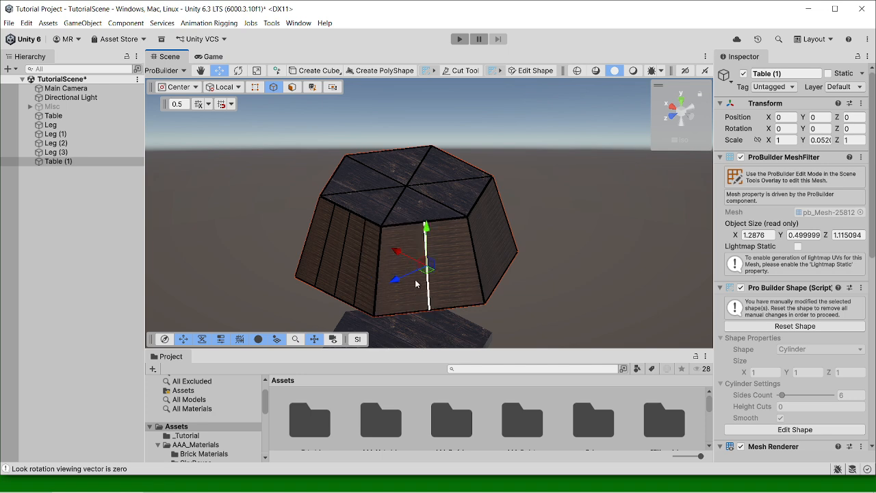
pyautogui.click(404, 226)
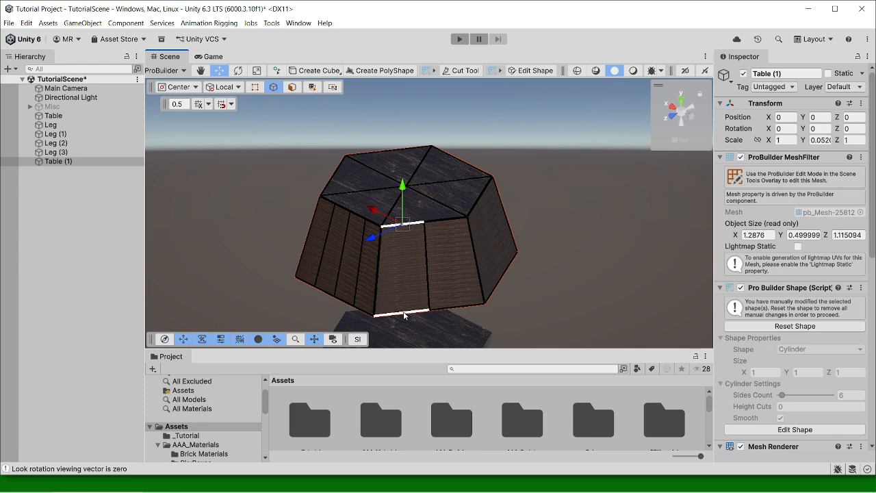
pyautogui.click(403, 309)
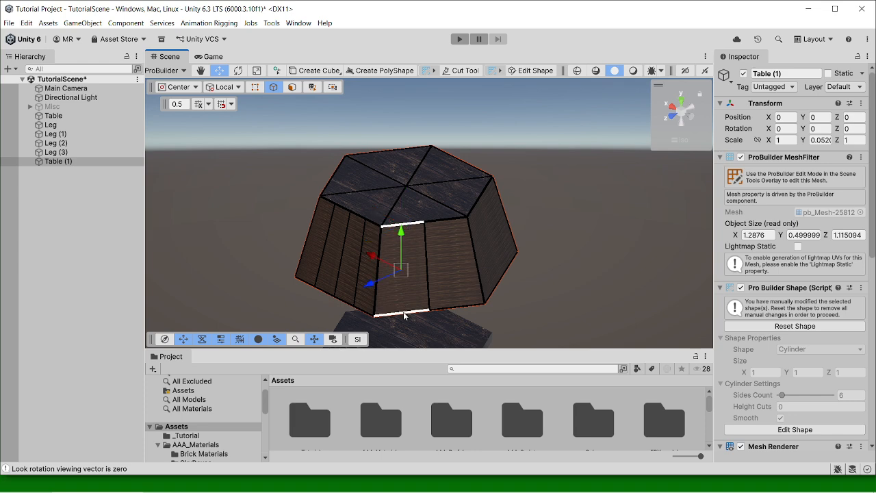
pyautogui.click(447, 220)
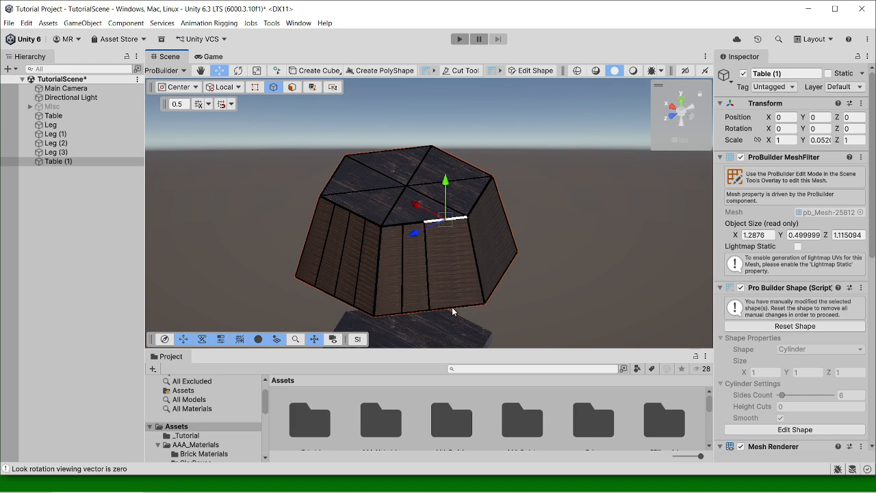
pyautogui.click(452, 305)
# Divide the sixth and last side face into four vertical strips, connecting its top and bottom edges and then those of each half
pyautogui.keyDown('alt'); pyautogui.moveTo(497, 271); pyautogui.dragTo(362, 263); pyautogui.keyUp('alt')
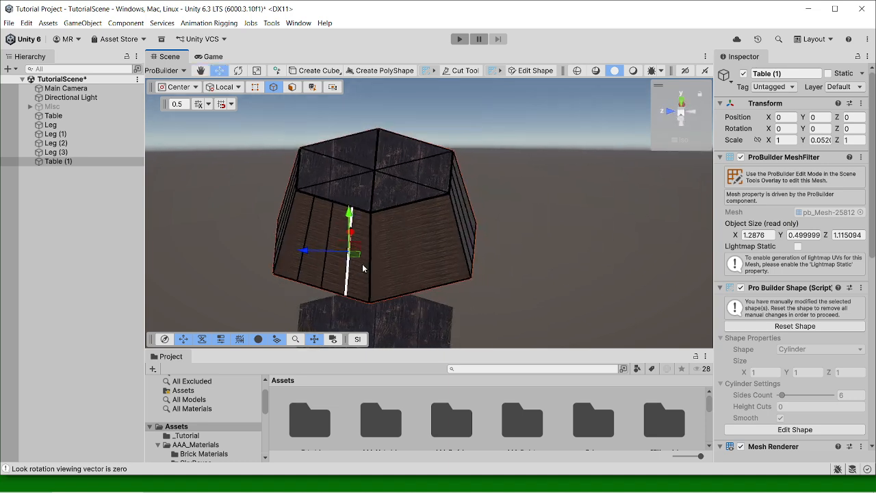
pyautogui.click(418, 202)
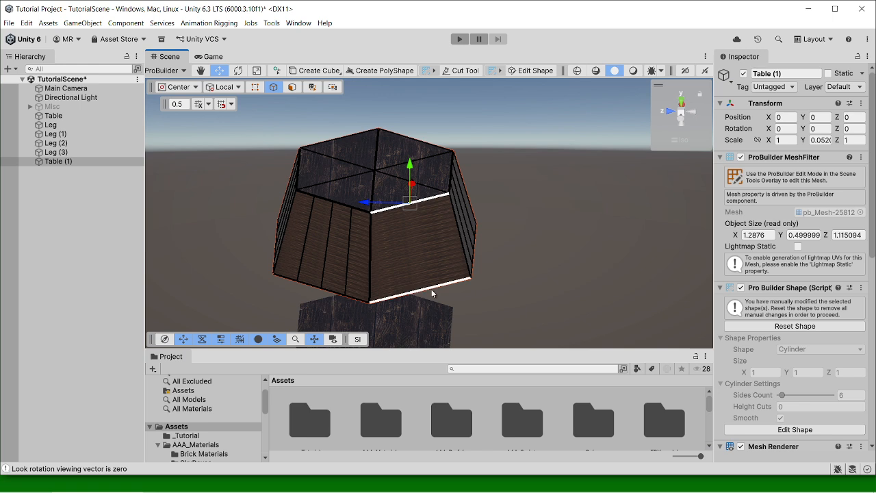
pyautogui.keyDown('shift'); pyautogui.click(431, 288); pyautogui.keyUp('shift')
pyautogui.hotkey('alt', 'e')
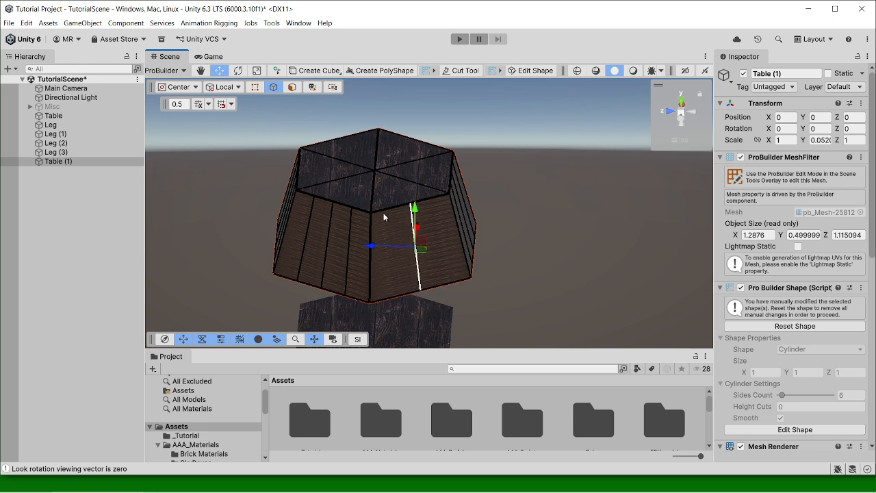
pyautogui.click(385, 213)
pyautogui.keyDown('shift'); pyautogui.click(395, 296); pyautogui.keyUp('shift')
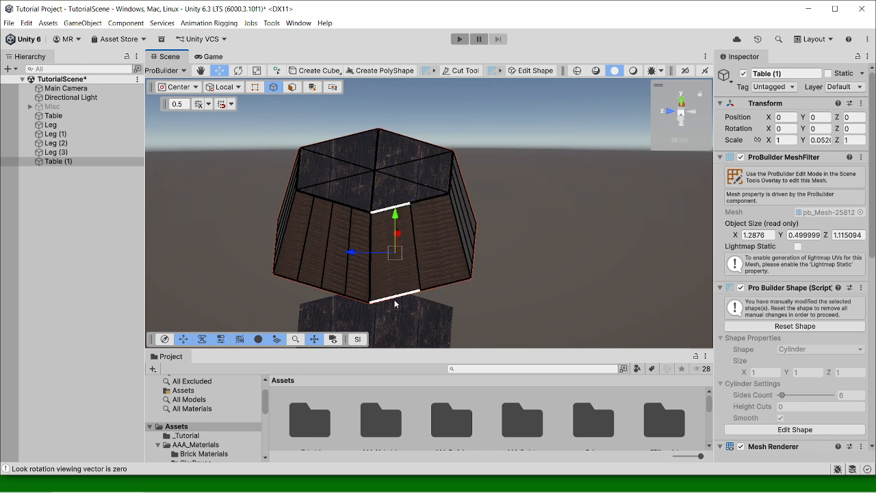
pyautogui.hotkey('alt', 'e')
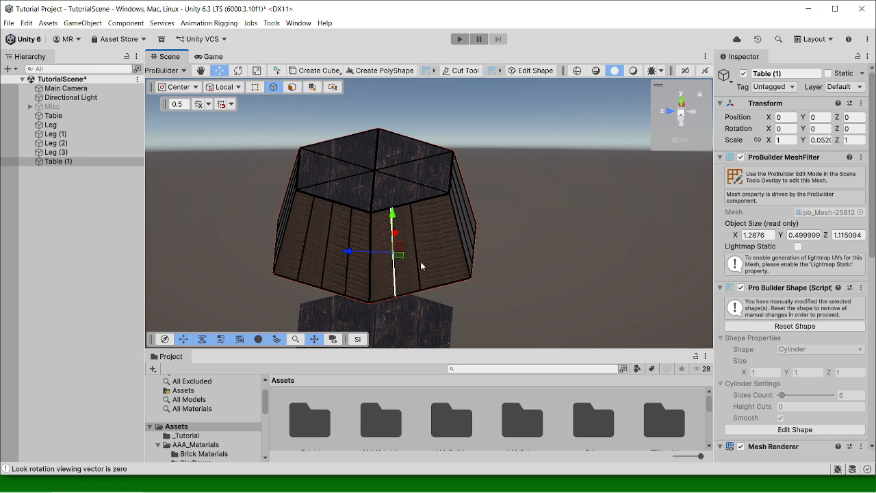
pyautogui.click(429, 198)
pyautogui.keyDown('shift'); pyautogui.click(457, 282); pyautogui.keyUp('shift')
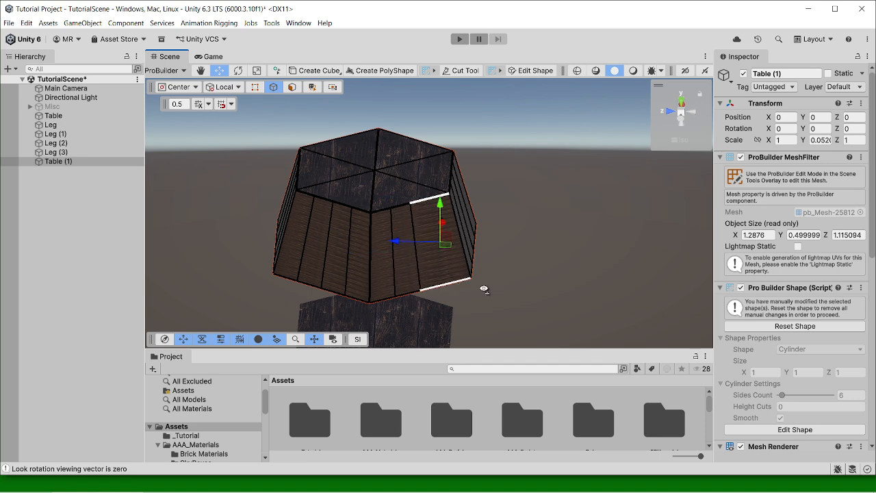
pyautogui.keyDown('alt'); pyautogui.moveTo(483, 288); pyautogui.dragTo(410, 213); pyautogui.keyUp('alt')
pyautogui.hotkey('alt', 'e')
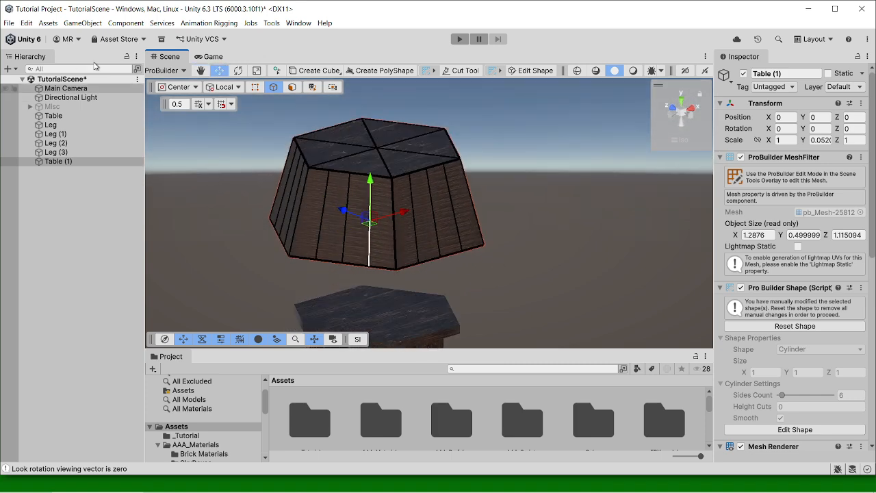
# In vertex selection mode, select the three inner bottom-edge vertices on every side face of the cover, leaving out the corner vertices
pyautogui.click(255, 87)
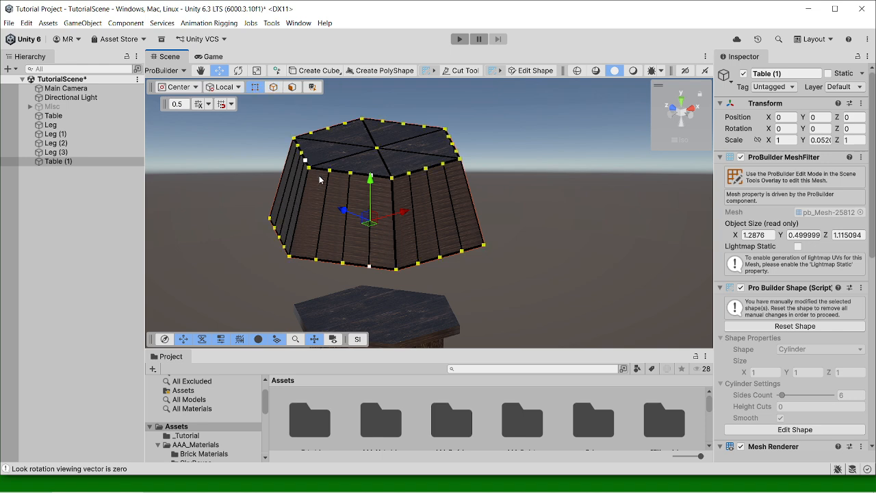
pyautogui.keyDown('alt'); pyautogui.moveTo(329, 193); pyautogui.dragTo(409, 263); pyautogui.keyUp('alt')
pyautogui.keyDown('alt'); pyautogui.moveTo(375, 302); pyautogui.dragTo(497, 308); pyautogui.keyUp('alt')
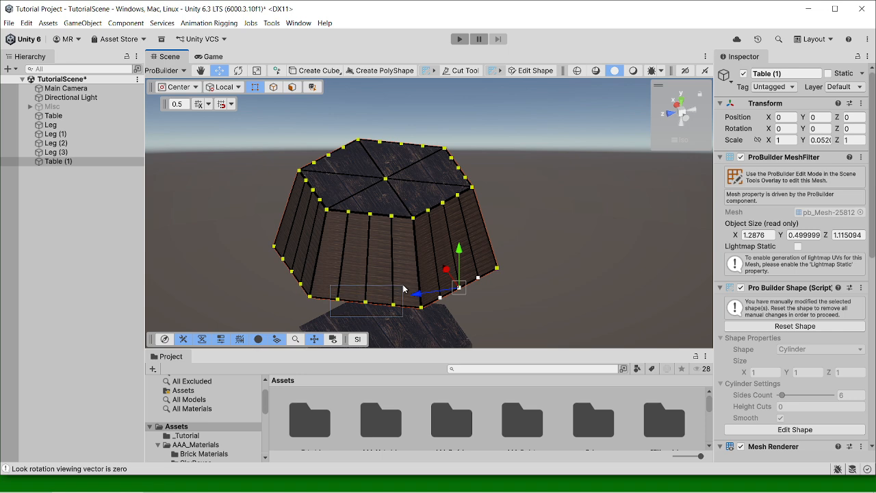
pyautogui.keyDown('alt'); pyautogui.moveTo(392, 269); pyautogui.dragTo(472, 281); pyautogui.keyUp('alt')
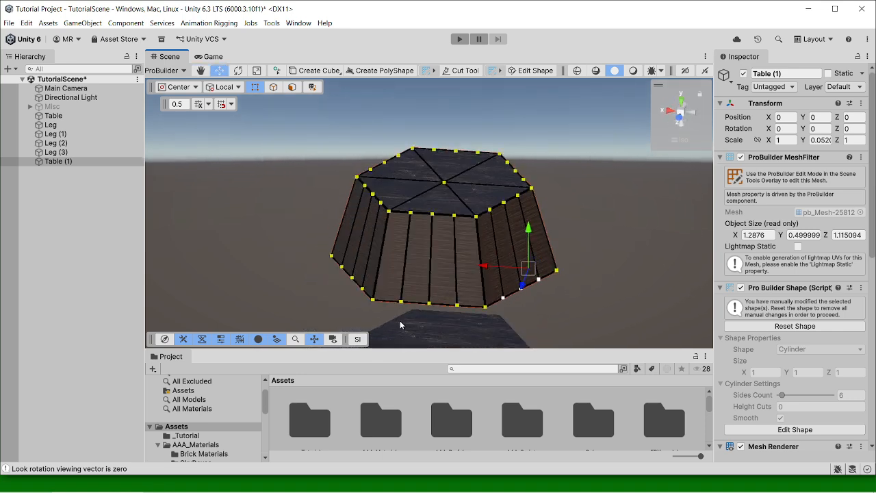
pyautogui.moveTo(391, 326); pyautogui.dragTo(602, 301)
pyautogui.keyDown('shift'); pyautogui.moveTo(414, 314); pyautogui.dragTo(535, 291); pyautogui.keyUp('shift')
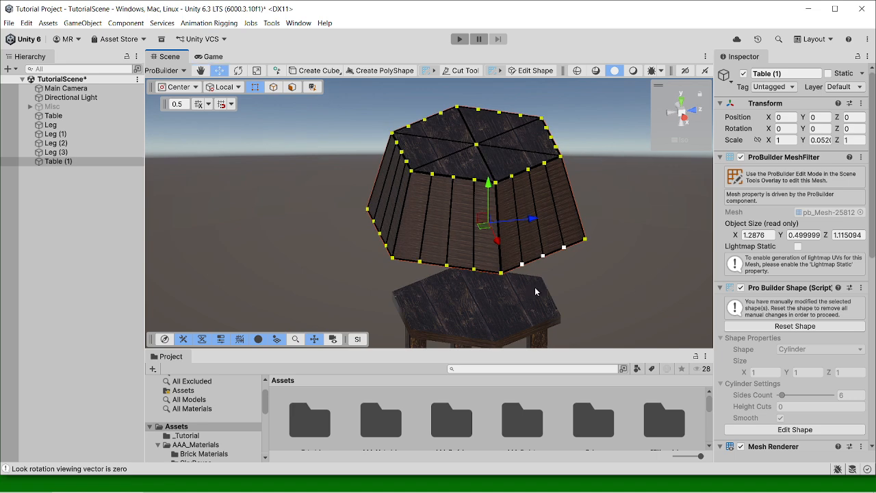
pyautogui.moveTo(408, 288); pyautogui.dragTo(484, 236)
pyautogui.keyDown('alt'); pyautogui.moveTo(445, 278); pyautogui.dragTo(625, 267); pyautogui.keyUp('alt')
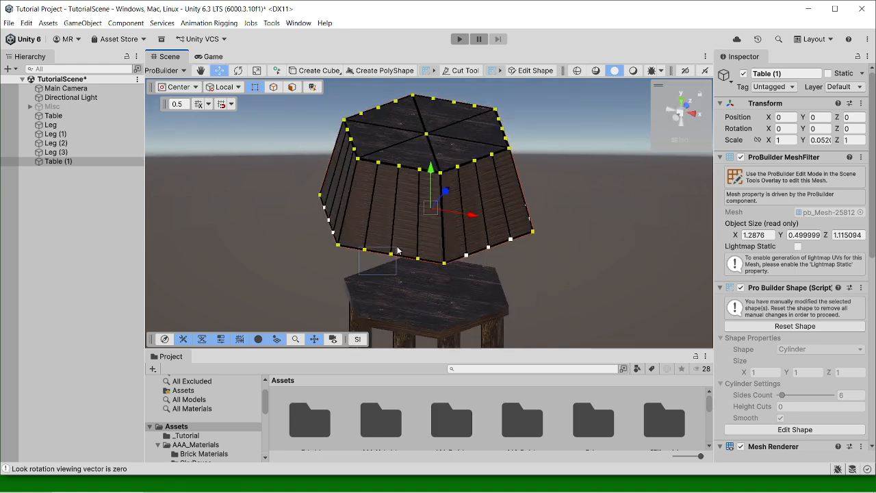
pyautogui.keyDown('shift'); pyautogui.click(365, 249); pyautogui.keyUp('shift')
# Scale the selected bottom vertices inward toward the cover's centre so that the corners flare out
pyautogui.keyDown('alt'); pyautogui.moveTo(365, 249); pyautogui.dragTo(396, 311); pyautogui.keyUp('alt')
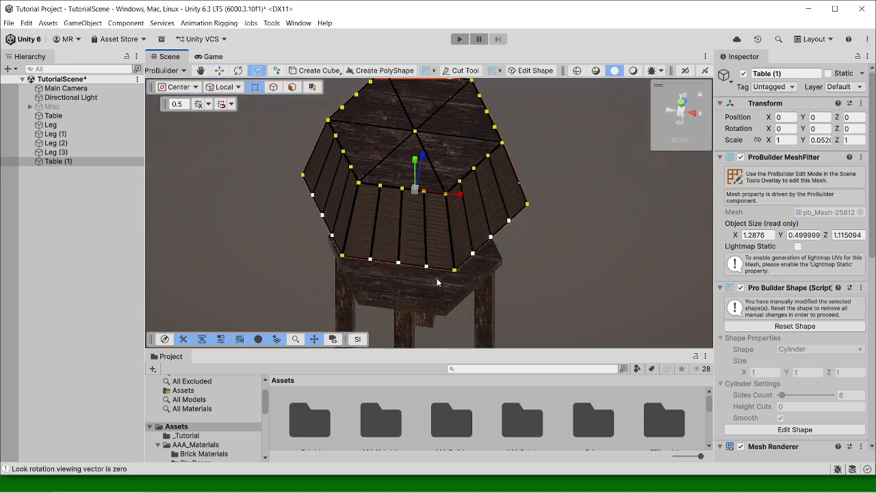
pyautogui.keyDown('alt'); pyautogui.moveTo(408, 211); pyautogui.dragTo(395, 260); pyautogui.keyUp('alt')
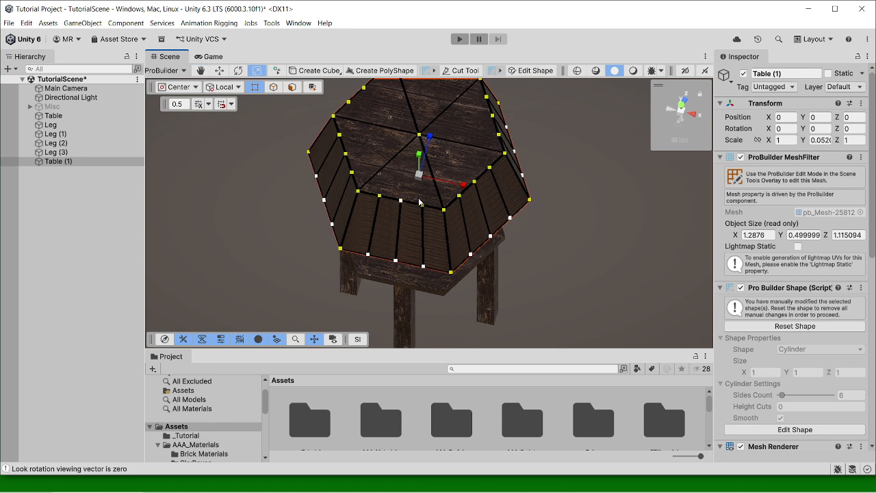
pyautogui.moveTo(419, 174); pyautogui.dragTo(500, 122)
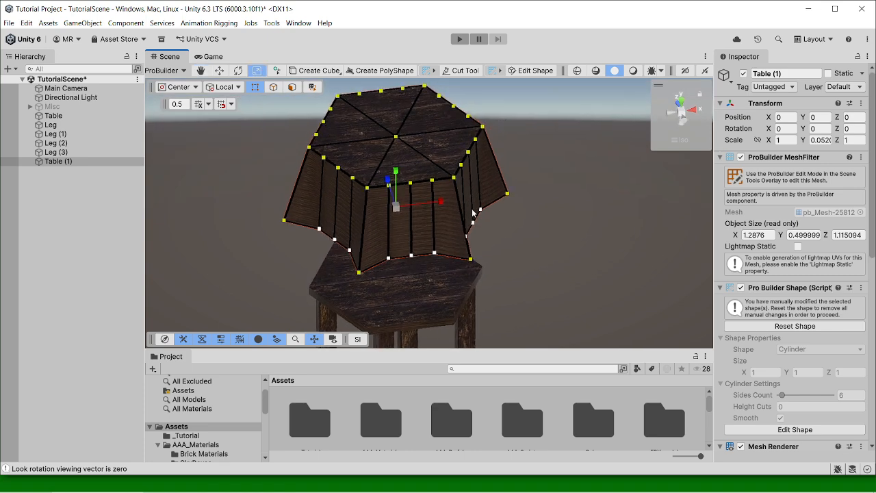
# Select only the middle bottom vertex of each side face and scale these vertices outward to form folds in the hem
pyautogui.click(412, 256)
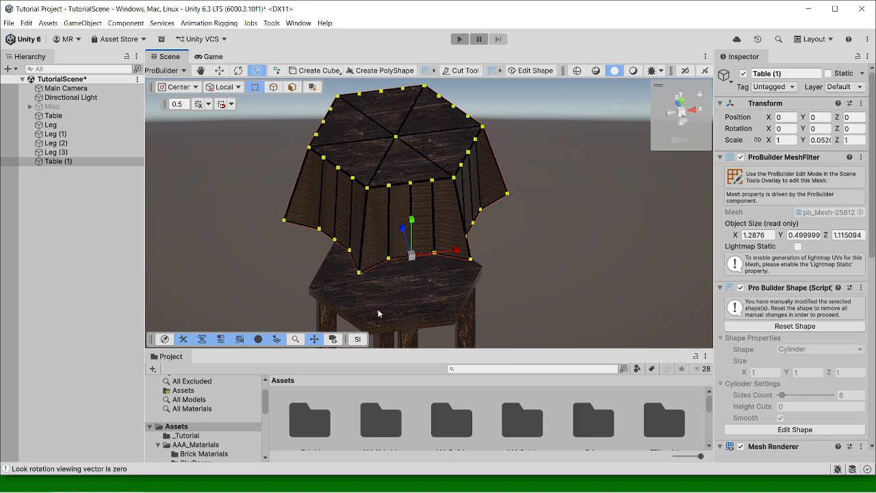
pyautogui.keyDown('shift'); pyautogui.click(336, 241); pyautogui.keyUp('shift')
pyautogui.keyDown('alt'); pyautogui.moveTo(338, 284); pyautogui.dragTo(481, 267); pyautogui.keyUp('alt')
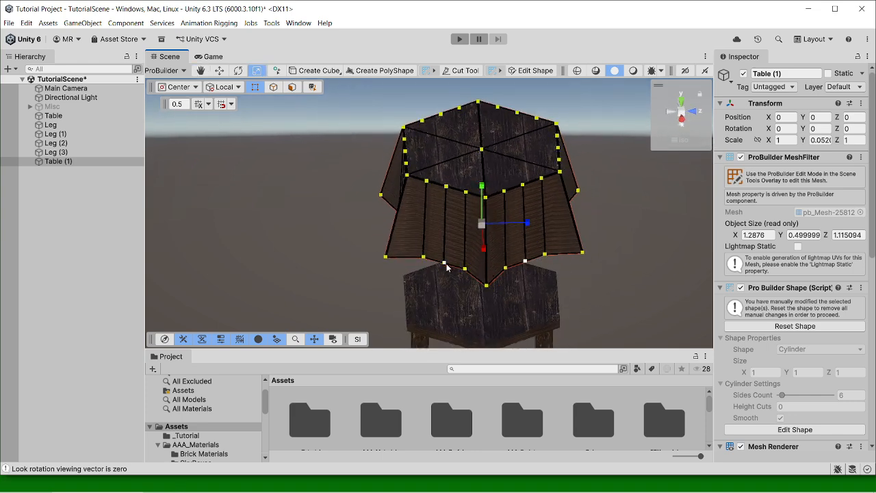
pyautogui.keyDown('alt'); pyautogui.moveTo(429, 298); pyautogui.dragTo(501, 236); pyautogui.keyUp('alt')
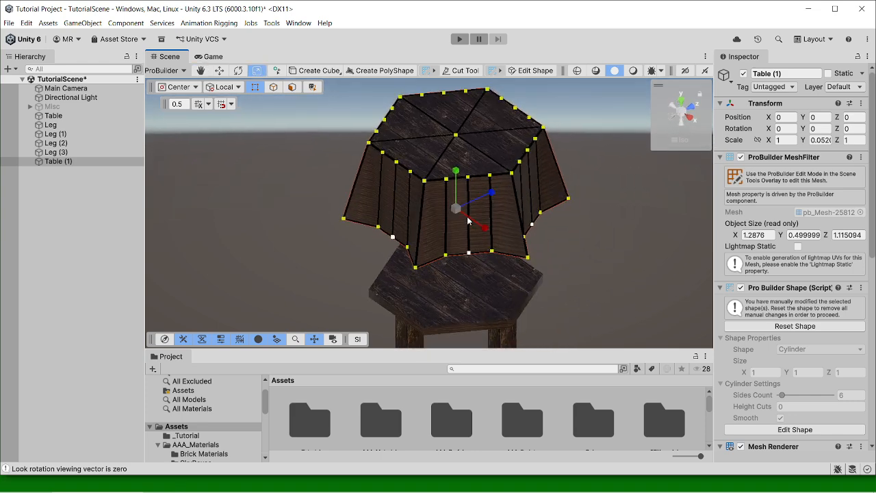
pyautogui.moveTo(460, 213); pyautogui.dragTo(506, 261)
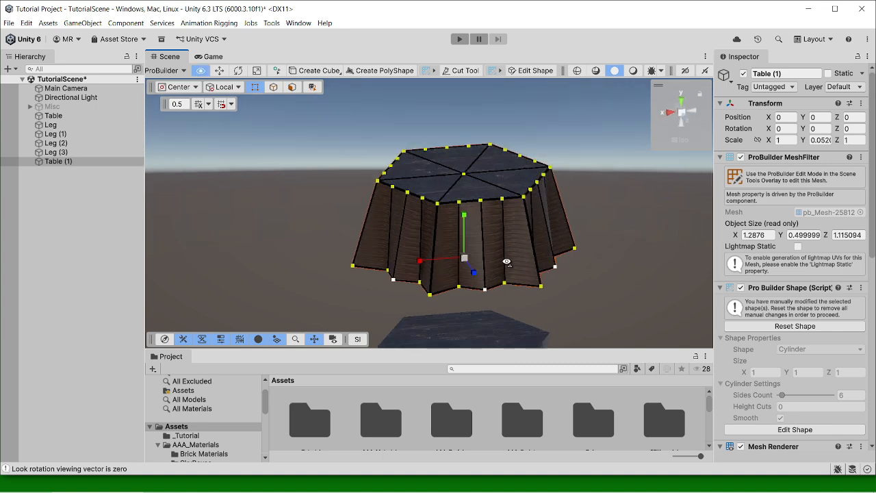
# Deselect the mesh and inspect the cover's folded drape from several angles
pyautogui.press('f')
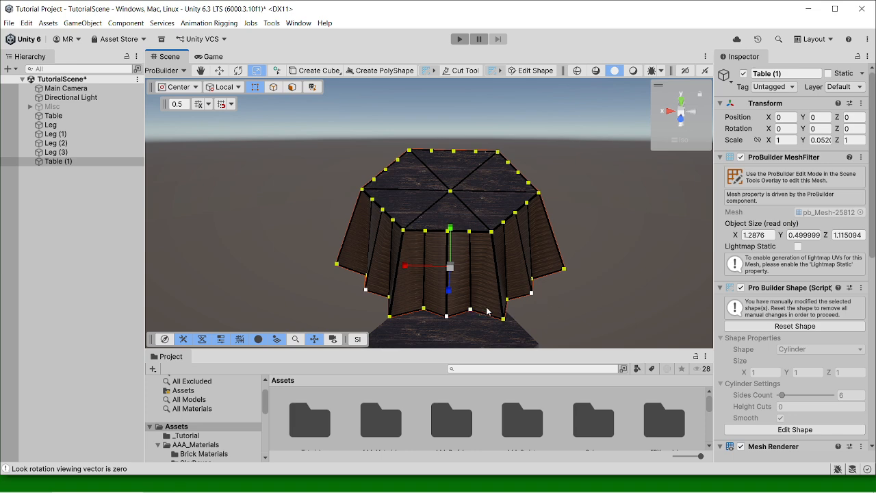
pyautogui.keyDown('alt'); pyautogui.moveTo(430, 298); pyautogui.dragTo(499, 312); pyautogui.keyUp('alt')
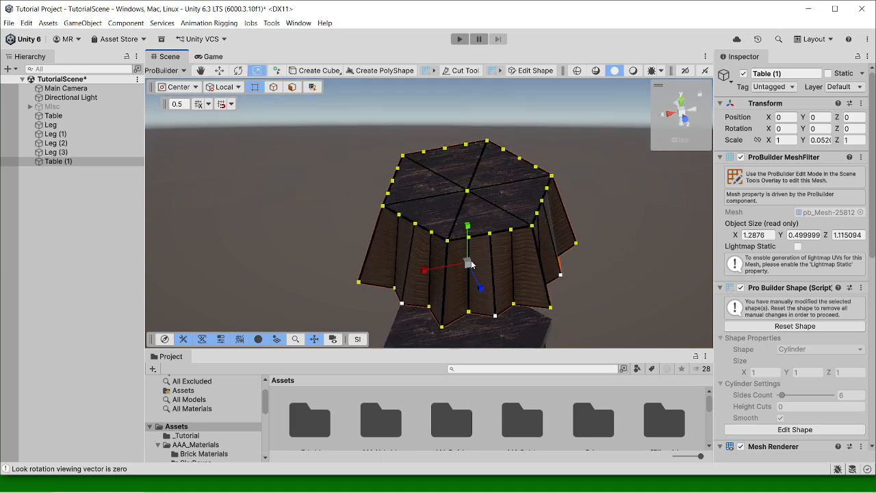
pyautogui.keyDown('alt'); pyautogui.moveTo(470, 263); pyautogui.dragTo(349, 288); pyautogui.keyUp('alt')
pyautogui.click(250, 275)
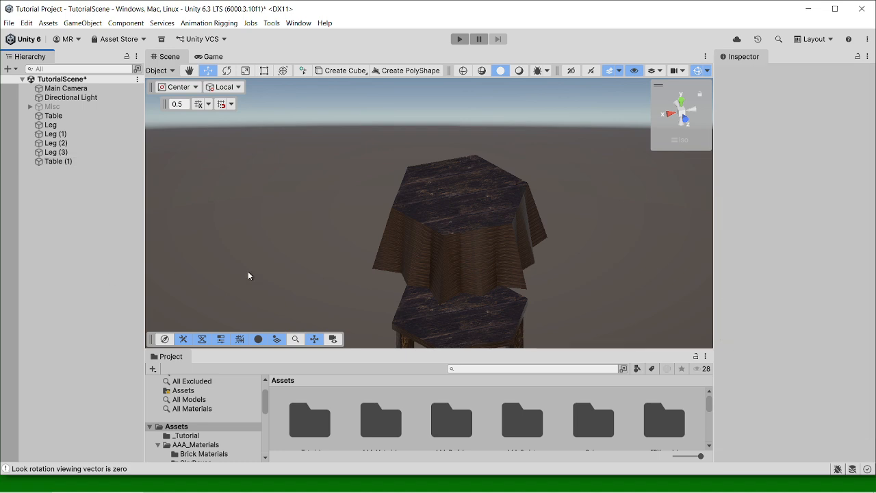
pyautogui.keyDown('alt'); pyautogui.moveTo(478, 256); pyautogui.dragTo(514, 213); pyautogui.keyUp('alt')
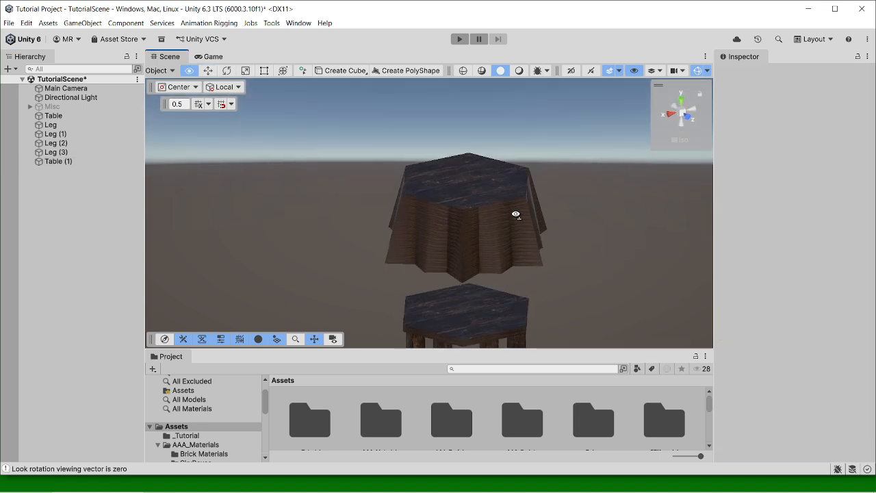
# Select the draped table cover and apply the Cream material from the AAA_Materials folder to it
pyautogui.click(477, 215)
pyautogui.keyDown('alt'); pyautogui.moveTo(555, 243); pyautogui.dragTo(553, 256); pyautogui.keyUp('alt')
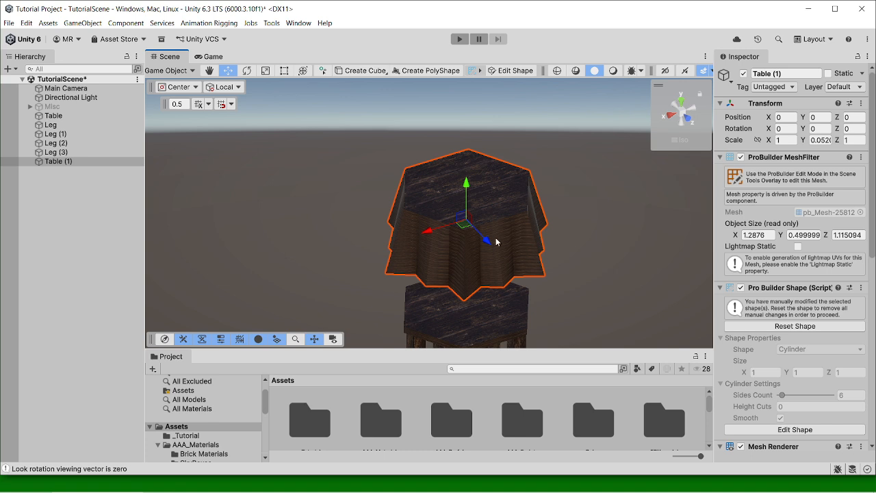
pyautogui.click(215, 444)
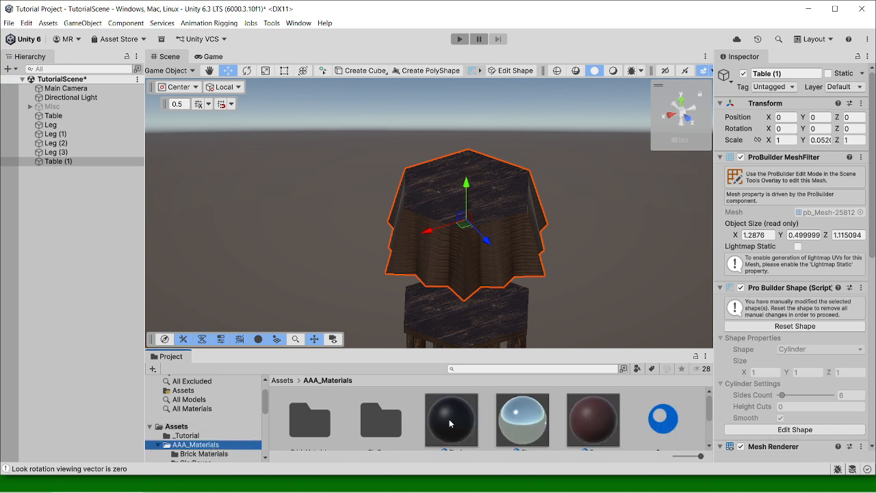
pyautogui.scroll(-3, 450, 423)
pyautogui.scroll(-1, 431, 421)
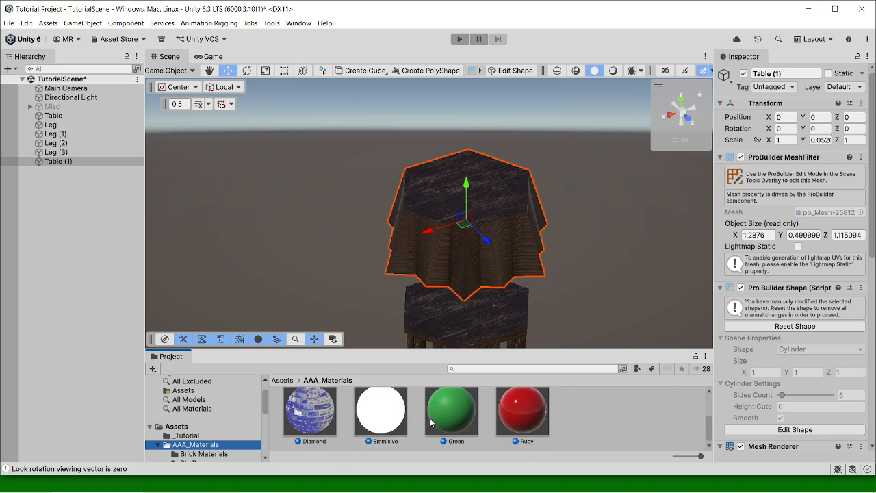
pyautogui.scroll(3, 431, 422)
pyautogui.moveTo(659, 419); pyautogui.dragTo(497, 269)
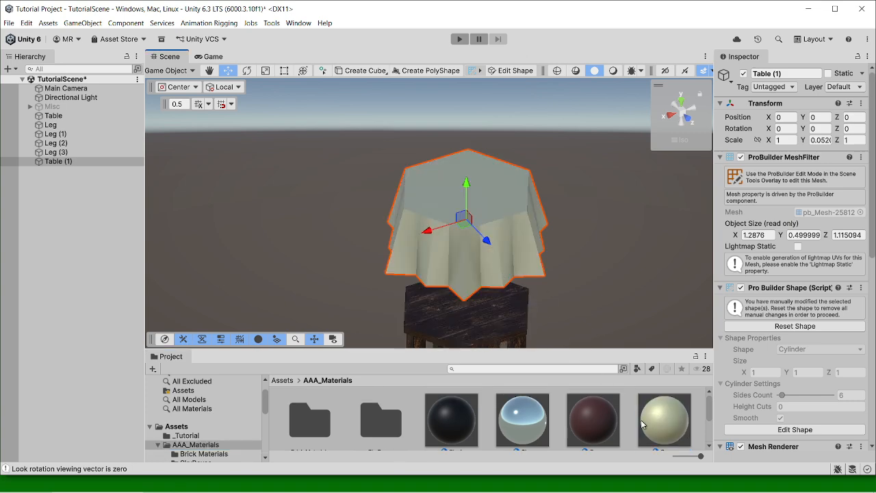
pyautogui.keyDown('alt'); pyautogui.moveTo(547, 278); pyautogui.dragTo(465, 204); pyautogui.keyUp('alt')
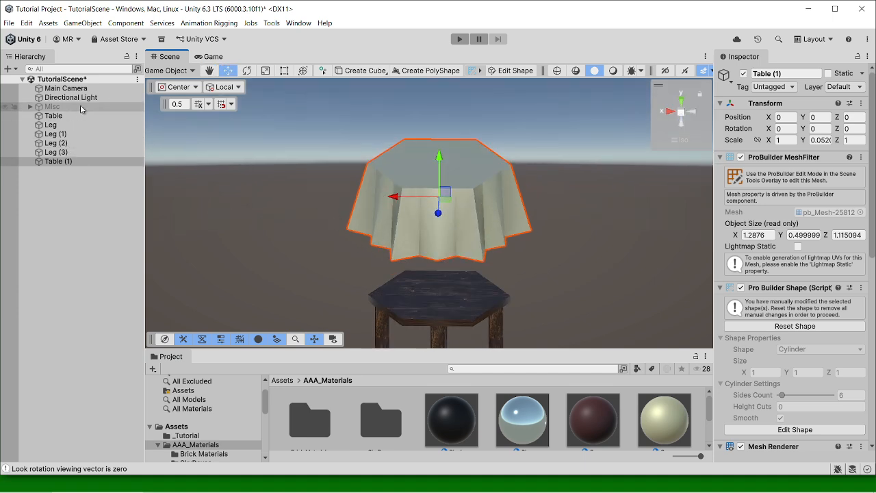
# Set the grid snapping increment to 1 and lower the cover one unit along Y onto the wooden table
pyautogui.click(176, 104)
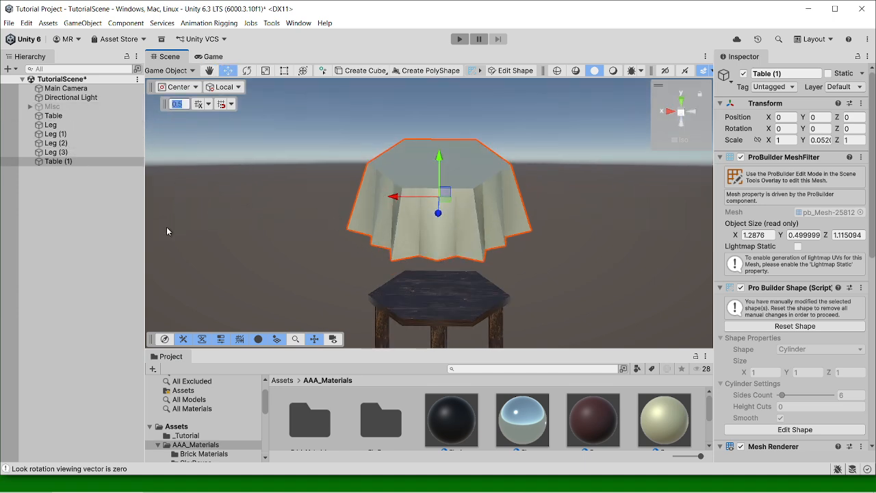
pyautogui.write('1')
pyautogui.moveTo(442, 161); pyautogui.dragTo(443, 245)
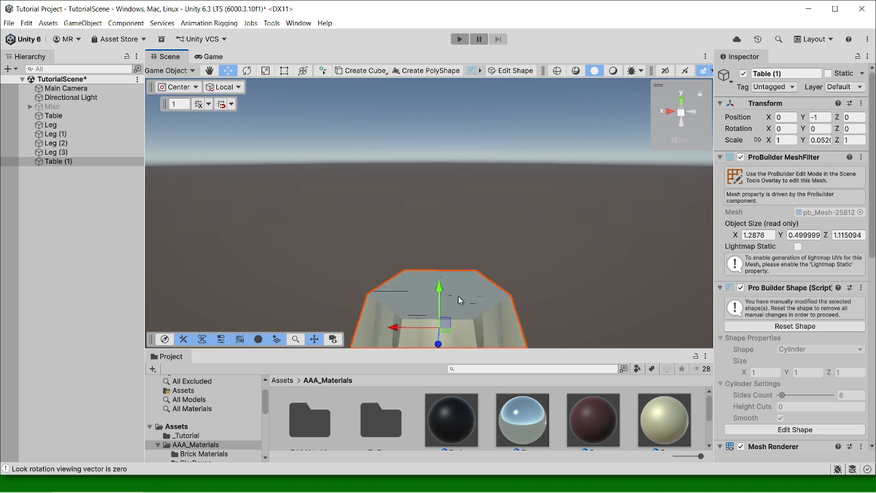
pyautogui.keyDown('alt'); pyautogui.moveTo(458, 297); pyautogui.dragTo(467, 313); pyautogui.keyUp('alt')
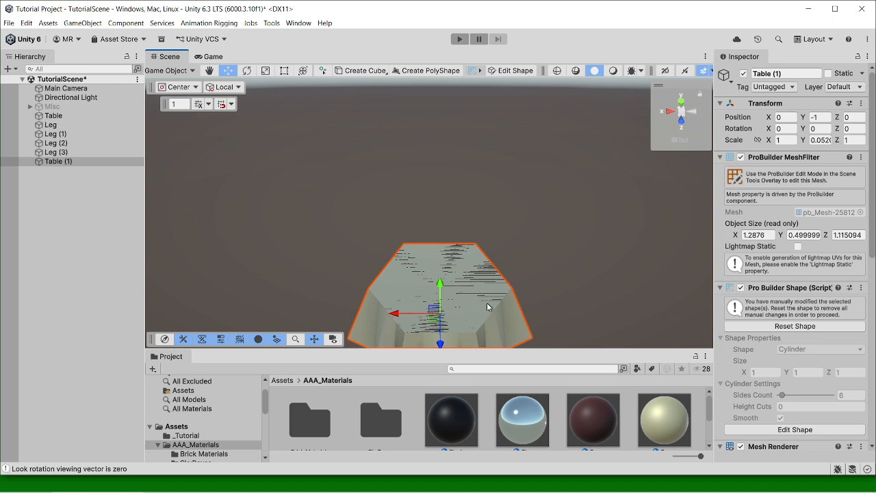
# Set the cover's Y position to -0.99 so that its top sits just above the tabletop
pyautogui.click(808, 121)
pyautogui.write('-0.95')
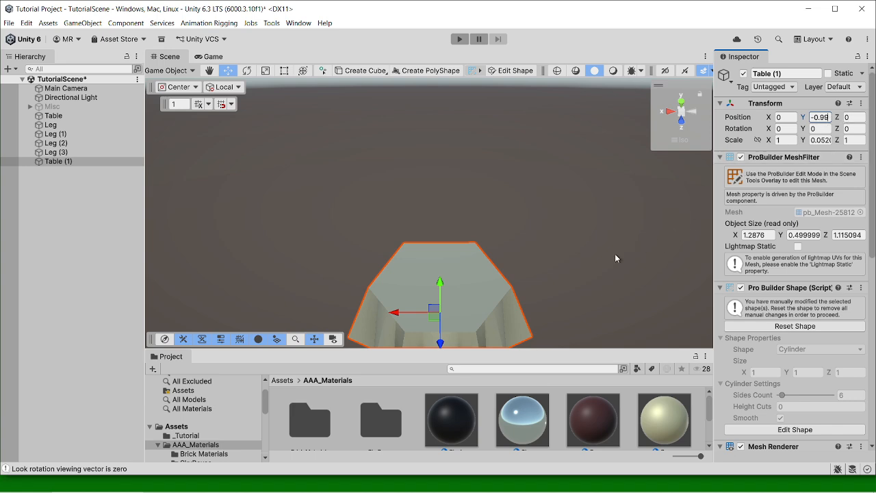
pyautogui.keyDown('alt'); pyautogui.moveTo(590, 264); pyautogui.dragTo(579, 221); pyautogui.keyUp('alt')
pyautogui.moveTo(561, 240); pyautogui.dragTo(548, 169, button='middle')
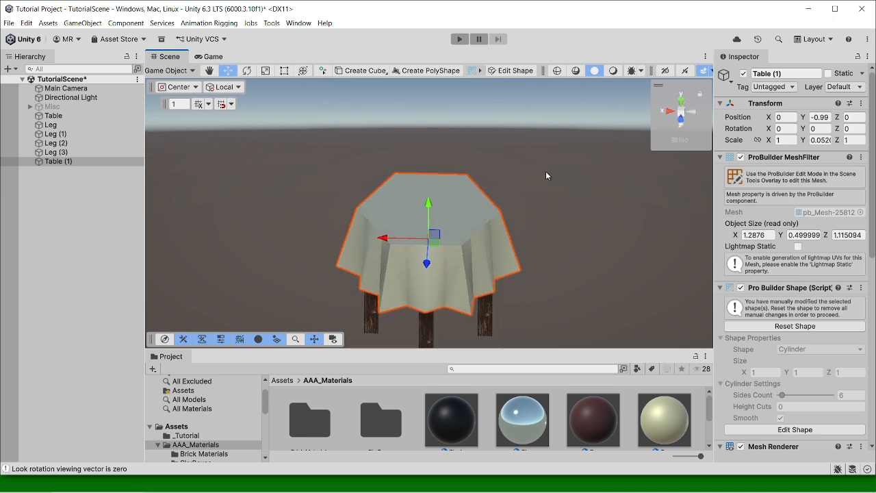
# Examine how the draped cover sits on the table and its legs from several angles
pyautogui.keyDown('alt'); pyautogui.moveTo(548, 169); pyautogui.dragTo(413, 228); pyautogui.keyUp('alt')
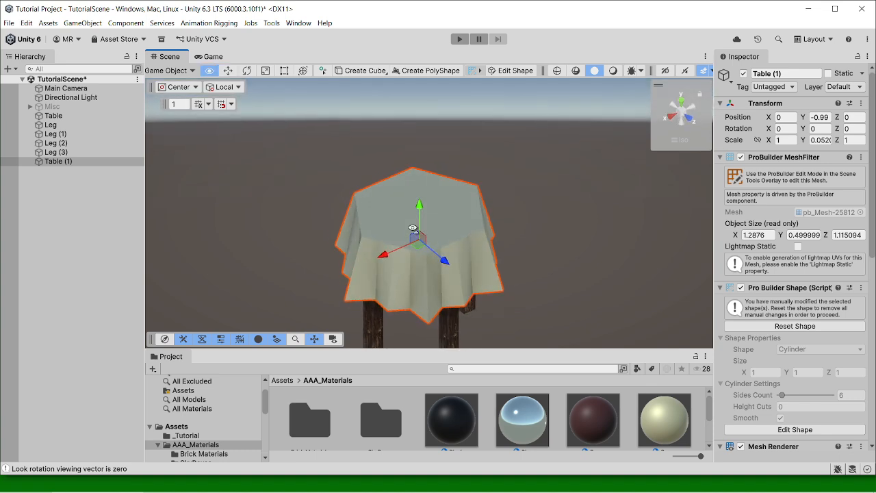
pyautogui.keyDown('alt'); pyautogui.moveTo(491, 262); pyautogui.dragTo(493, 230); pyautogui.keyUp('alt')
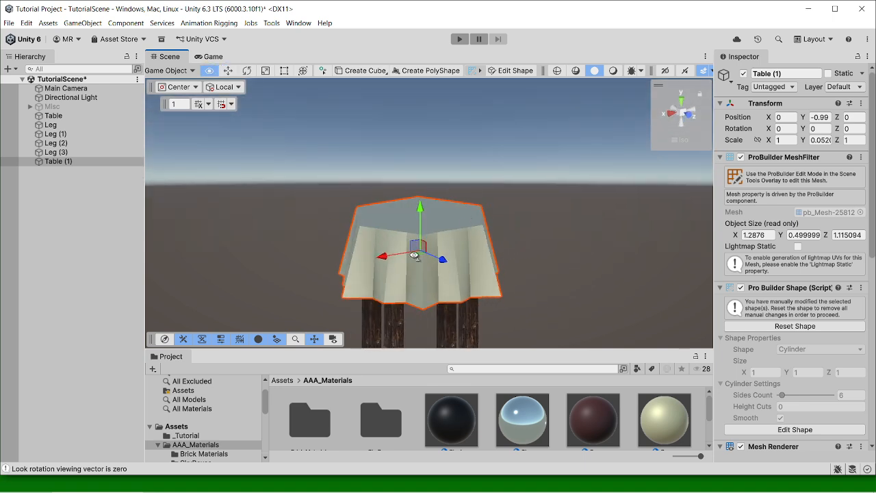
pyautogui.keyDown('alt'); pyautogui.moveTo(416, 257); pyautogui.dragTo(414, 267); pyautogui.keyUp('alt')
pyautogui.keyDown('alt'); pyautogui.moveTo(514, 277); pyautogui.dragTo(568, 284); pyautogui.keyUp('alt')
pyautogui.scroll(-5, 449, 274)
pyautogui.keyDown('alt'); pyautogui.moveTo(449, 275); pyautogui.dragTo(484, 285); pyautogui.keyUp('alt')
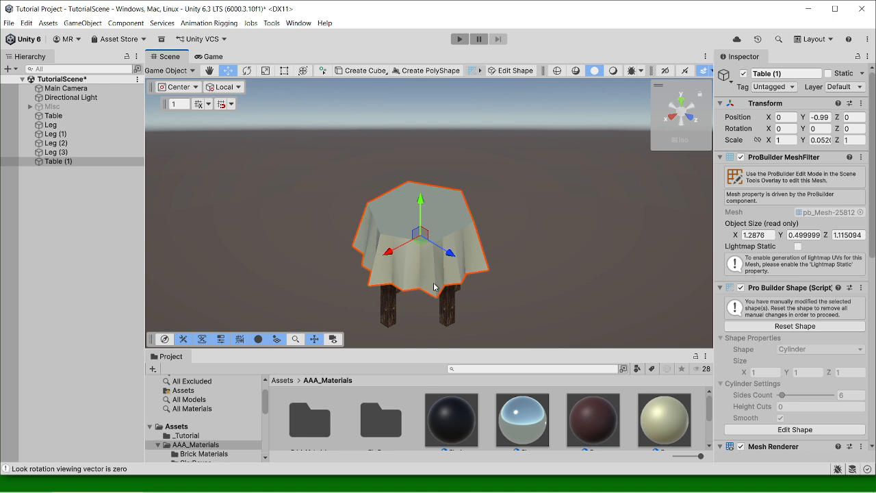
# Edit the cover in face selection mode with hidden faces selectable, and select all of its faces
pyautogui.doubleClick(371, 238)
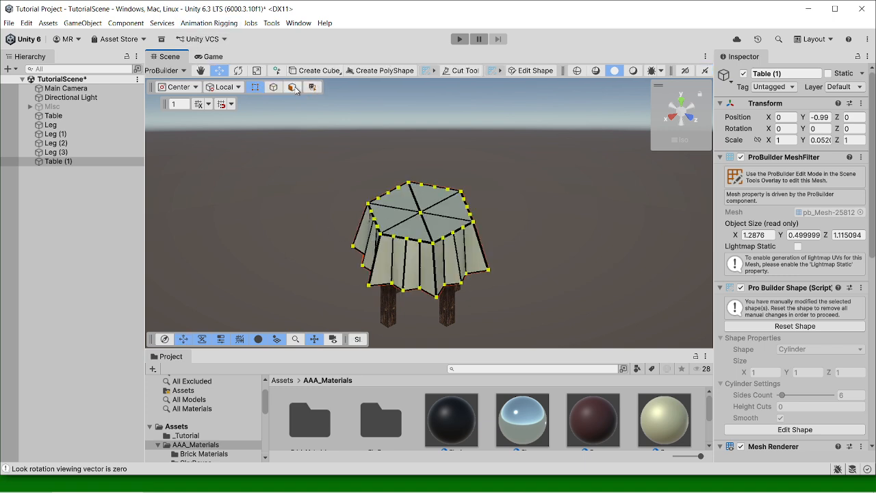
pyautogui.click(293, 88)
pyautogui.click(314, 90)
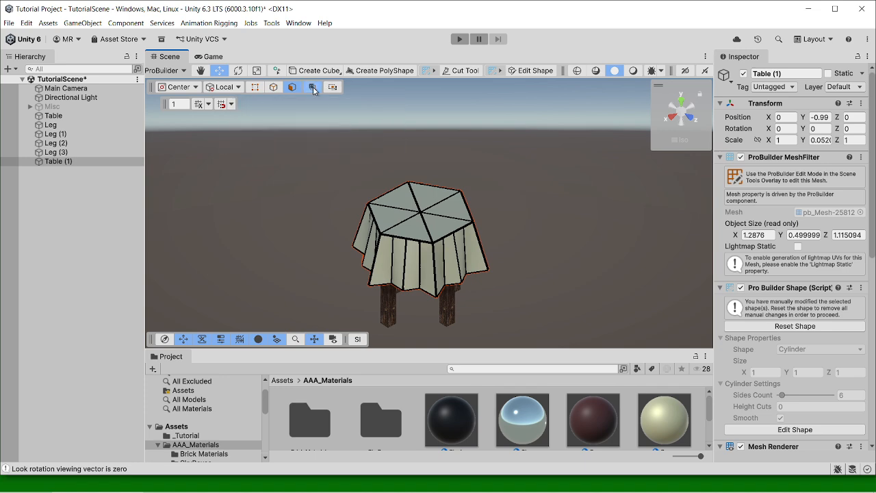
pyautogui.keyDown('alt'); pyautogui.moveTo(409, 204); pyautogui.dragTo(401, 153); pyautogui.keyUp('alt')
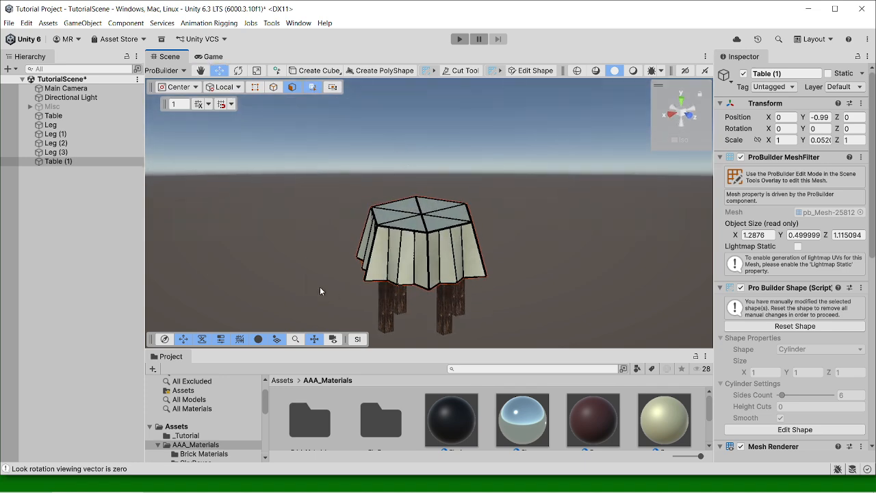
pyautogui.moveTo(319, 291); pyautogui.dragTo(546, 143)
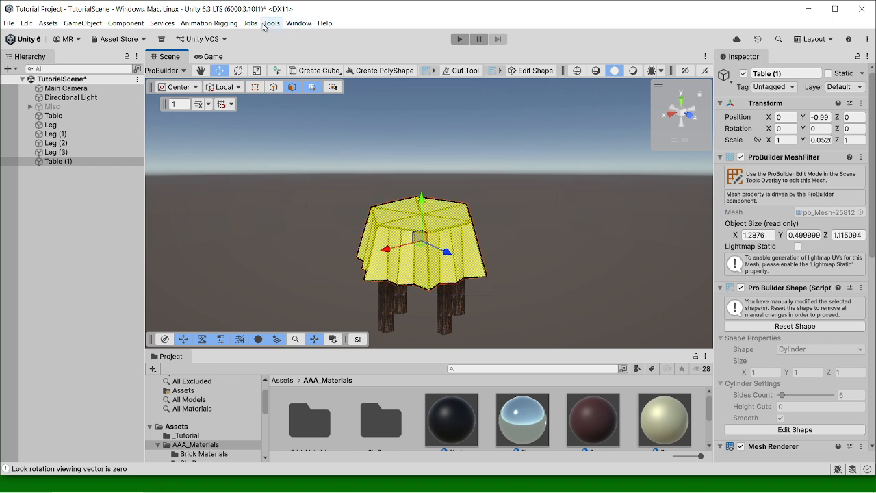
# Assign all selected faces of the cover to smoothing group 1 in ProBuilder's Smooth Group Editor and close the editor
pyautogui.click(298, 23)
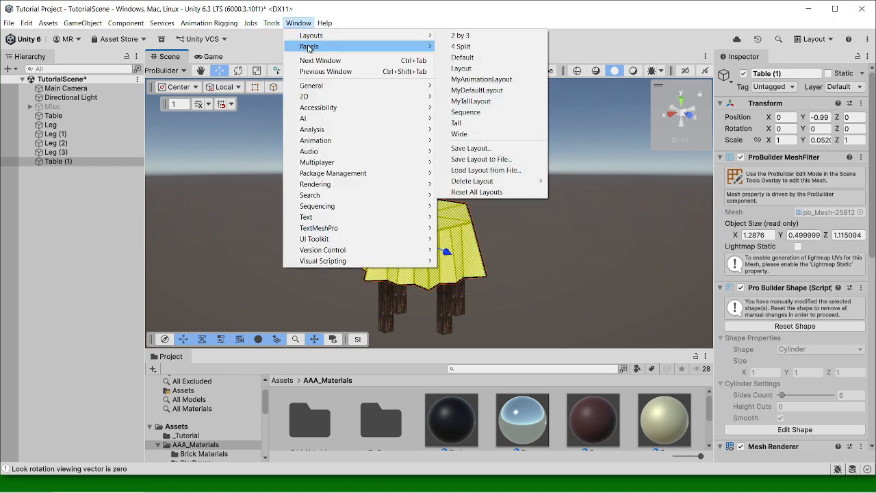
pyautogui.moveTo(270, 24)
pyautogui.moveTo(305, 39)
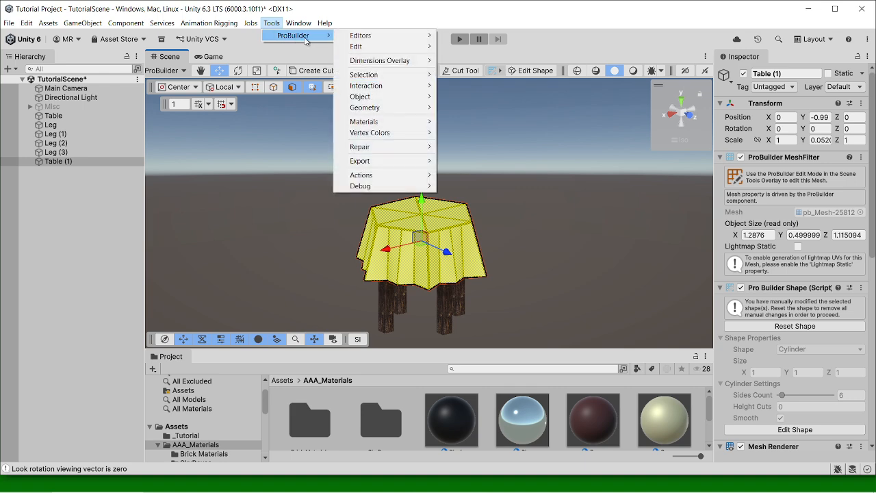
pyautogui.moveTo(359, 38)
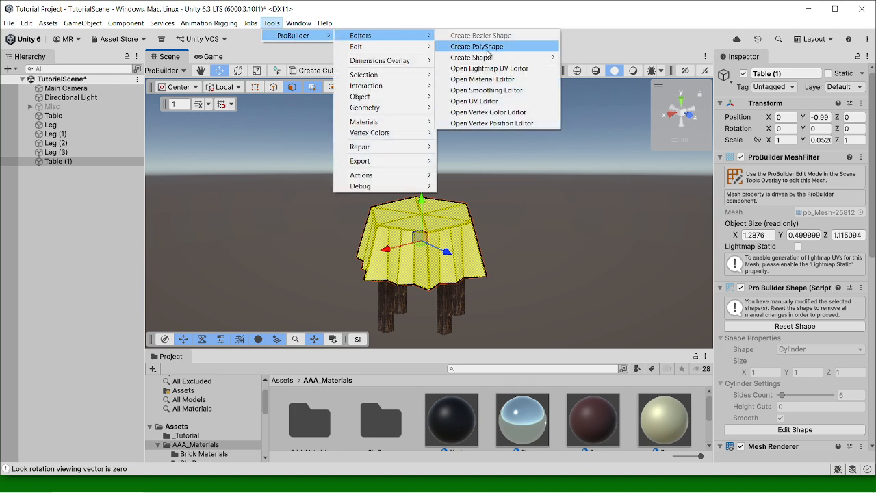
pyautogui.click(486, 90)
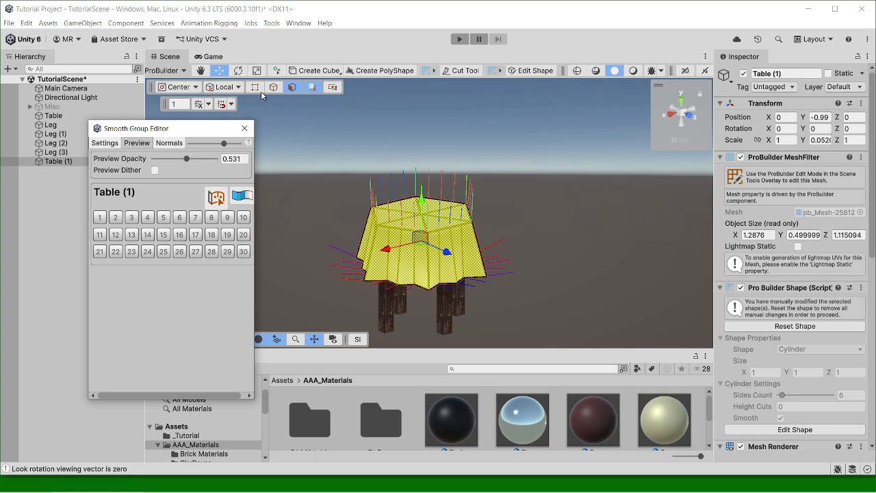
pyautogui.click(244, 128)
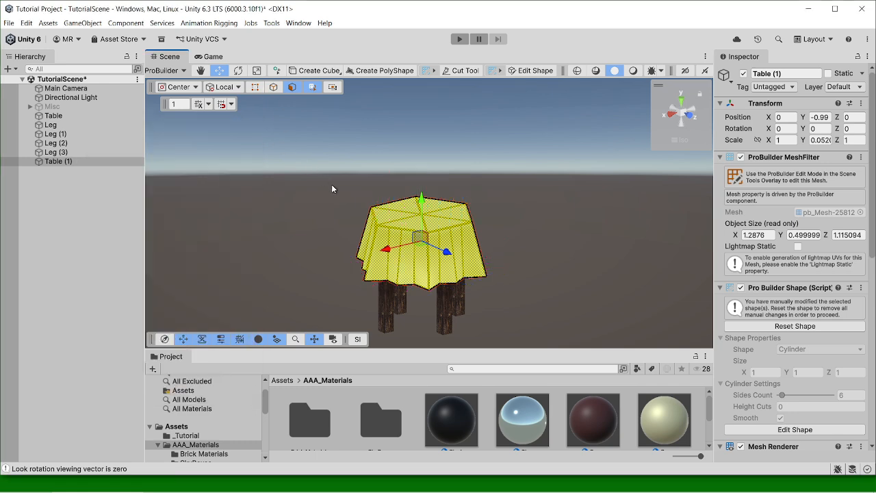
pyautogui.click(100, 224)
# Set the Cream material's metallic value to 0.64 and its smoothness to 0.66
pyautogui.keyDown('alt'); pyautogui.moveTo(276, 224); pyautogui.dragTo(509, 293); pyautogui.keyUp('alt')
pyautogui.click(671, 435)
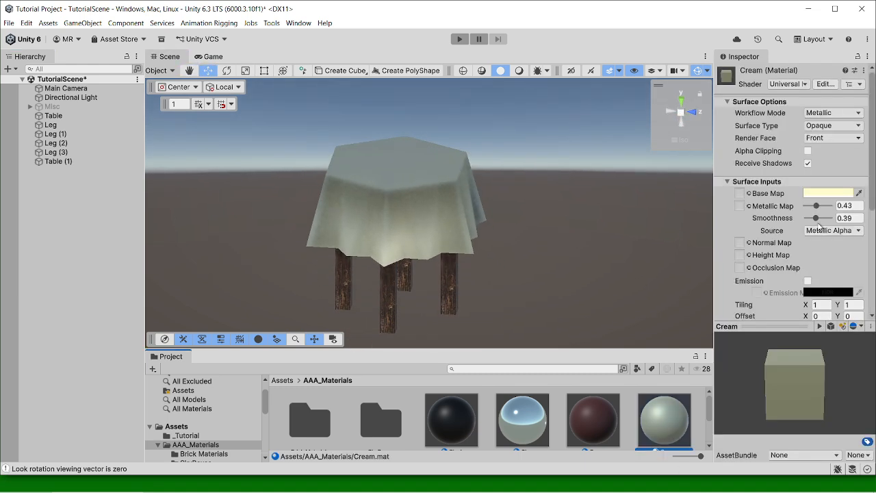
pyautogui.moveTo(817, 206)
pyautogui.mouseDown()
pyautogui.moveTo(829, 206)
pyautogui.moveTo(831, 222)
pyautogui.moveTo(822, 208)
pyautogui.moveTo(824, 219)
pyautogui.mouseUp()
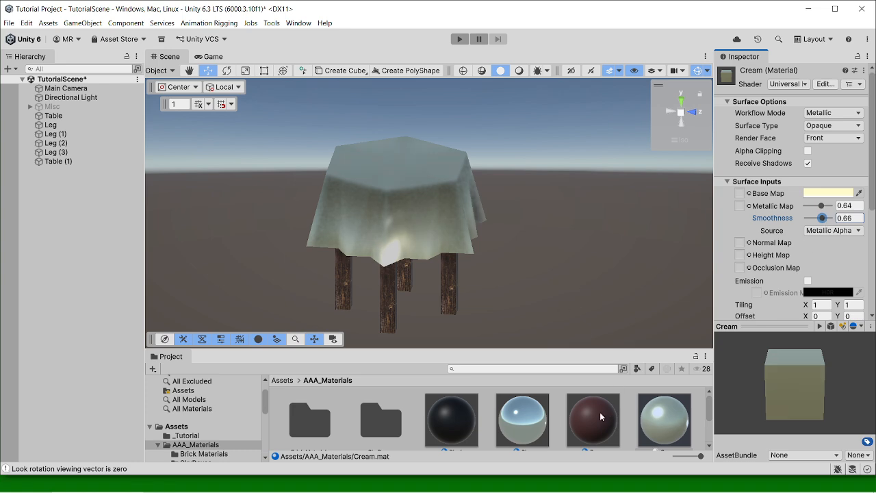
# Apply the Ruby material to the cover and check its look from different sides
pyautogui.scroll(-3, 581, 417)
pyautogui.moveTo(539, 420); pyautogui.dragTo(336, 215)
pyautogui.scroll(4, 339, 183)
pyautogui.keyDown('alt'); pyautogui.moveTo(340, 183); pyautogui.dragTo(356, 251); pyautogui.keyUp('alt')
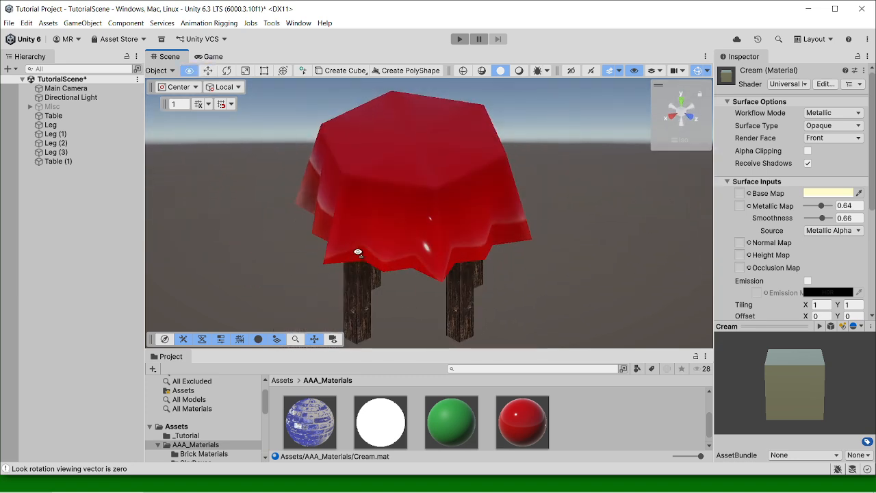
pyautogui.moveTo(459, 246)
pyautogui.keyDown('alt'); pyautogui.mouseDown()
pyautogui.moveTo(401, 232)
pyautogui.moveTo(416, 231)
pyautogui.moveTo(407, 221)
pyautogui.mouseUp(); pyautogui.keyUp('alt')
pyautogui.keyDown('alt'); pyautogui.moveTo(505, 203); pyautogui.dragTo(520, 221); pyautogui.keyUp('alt')
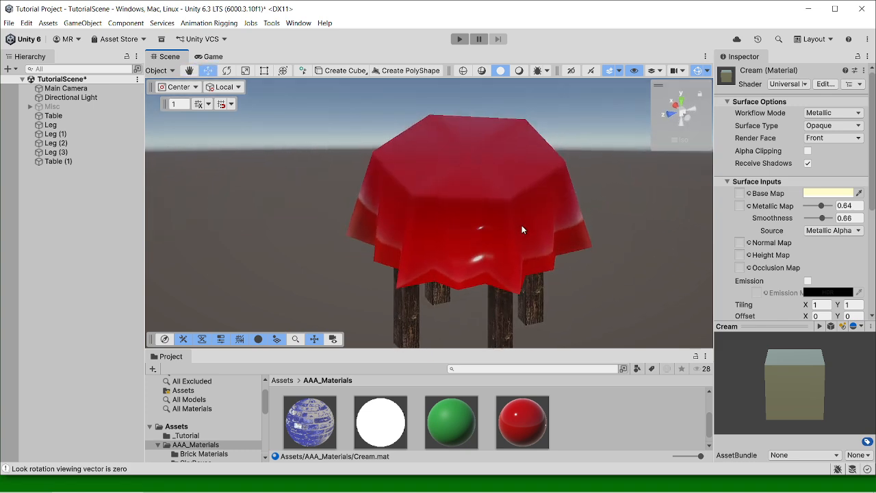
pyautogui.scroll(-3, 515, 217)
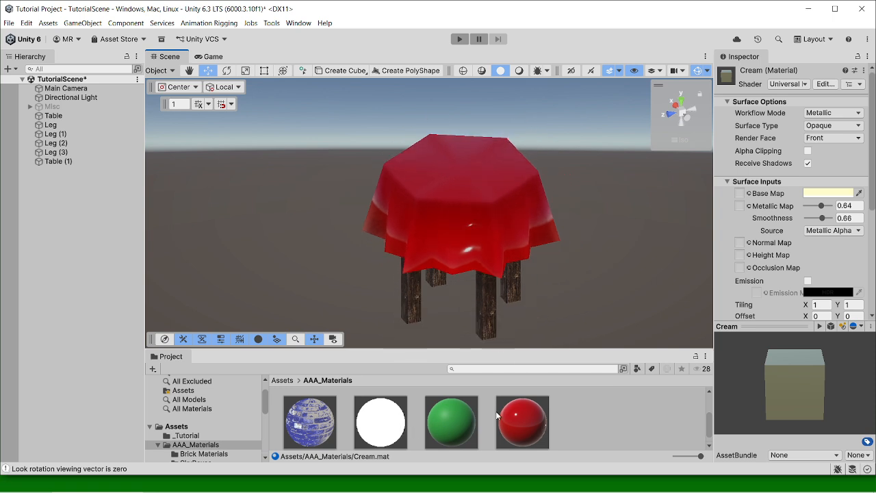
# Apply the Green material to the cover and view the draped table from several angles
pyautogui.moveTo(467, 422); pyautogui.dragTo(446, 215)
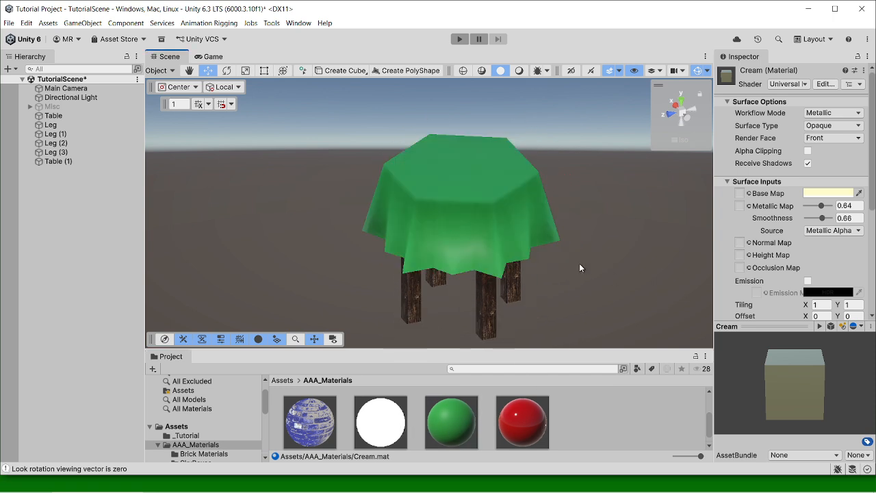
pyautogui.moveTo(575, 246)
pyautogui.keyDown('alt'); pyautogui.mouseDown()
pyautogui.moveTo(609, 244)
pyautogui.moveTo(541, 240)
pyautogui.moveTo(576, 232)
pyautogui.mouseUp(); pyautogui.keyUp('alt')
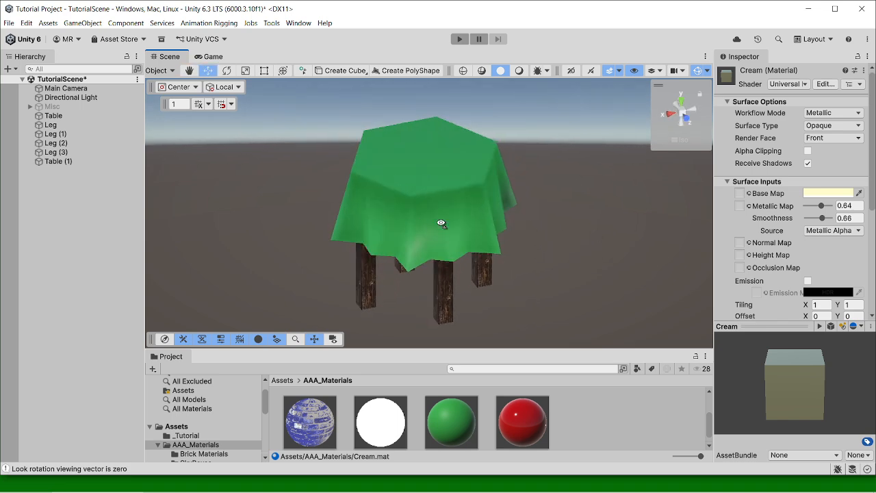
pyautogui.keyDown('alt'); pyautogui.moveTo(440, 221); pyautogui.dragTo(447, 265); pyautogui.keyUp('alt')
pyautogui.keyDown('alt'); pyautogui.moveTo(460, 294); pyautogui.dragTo(465, 294); pyautogui.keyUp('alt')
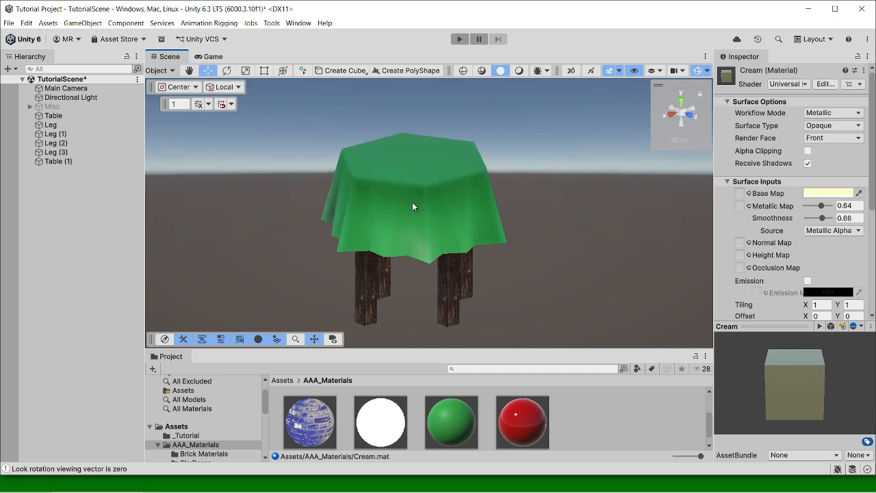
pyautogui.keyDown('alt'); pyautogui.moveTo(413, 206); pyautogui.dragTo(471, 240); pyautogui.keyUp('alt')
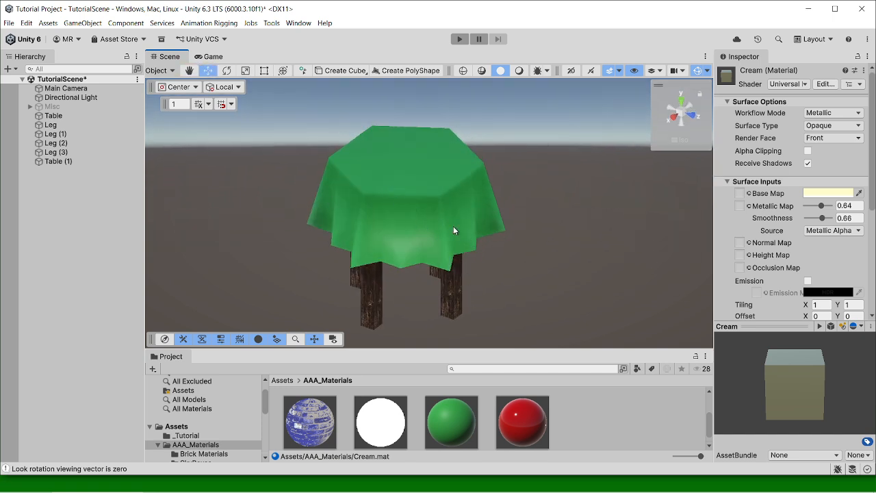